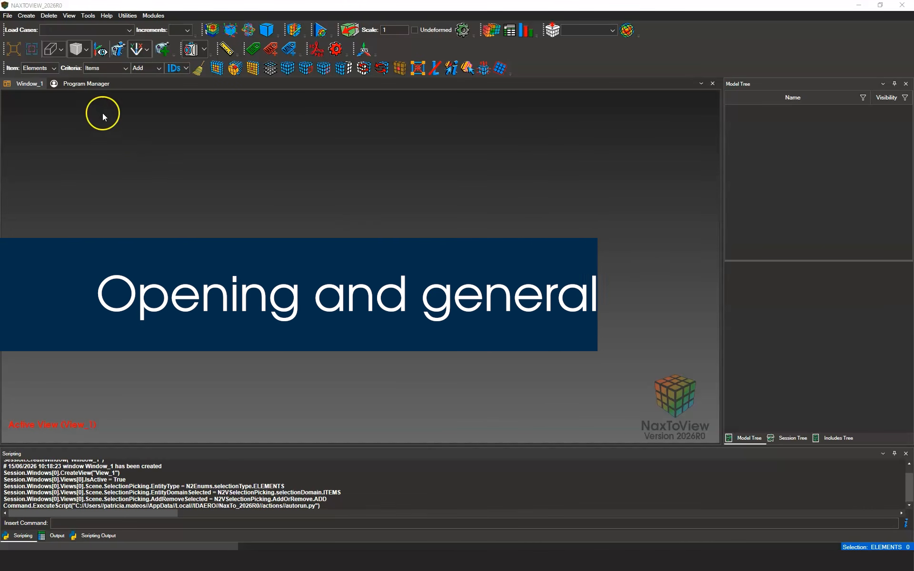
# - Import the Nastran input file CardManager.bdf from the CardManager folder
pyautogui.click(7, 16)
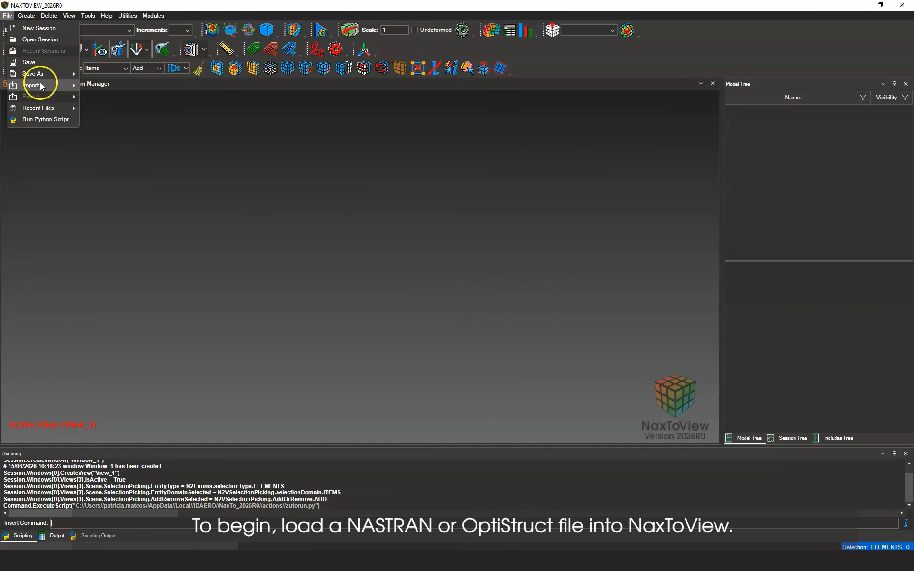
pyautogui.moveTo(43, 85)
pyautogui.moveTo(111, 97)
pyautogui.click(191, 113)
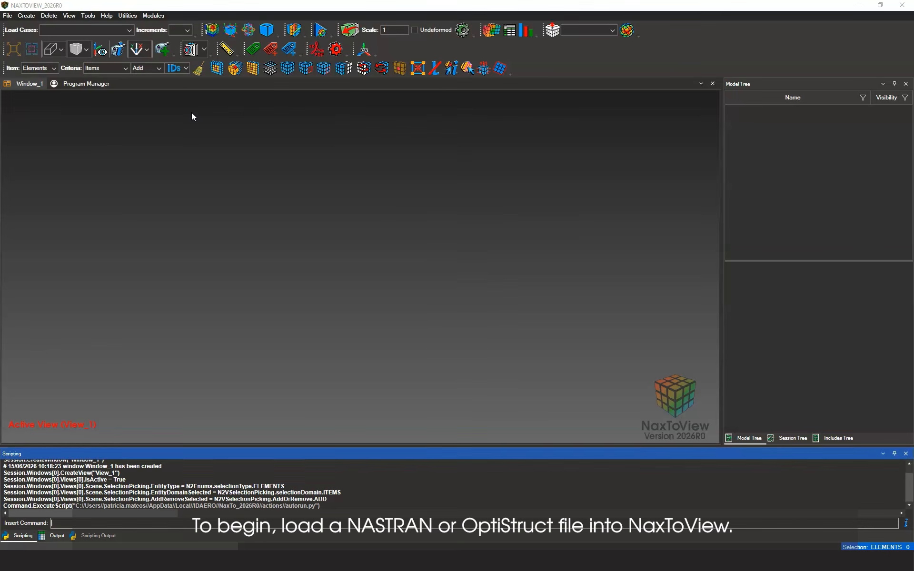
pyautogui.click(95, 77)
pyautogui.click(451, 387)
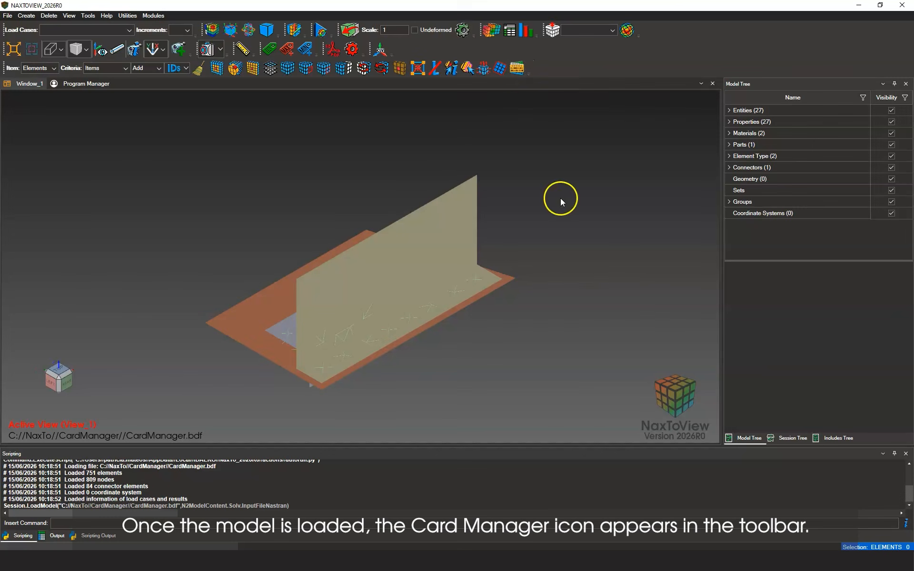
# - Switch the model's representation to shaded surfaces with visible mesh edges
pyautogui.click(60, 49)
pyautogui.click(84, 49)
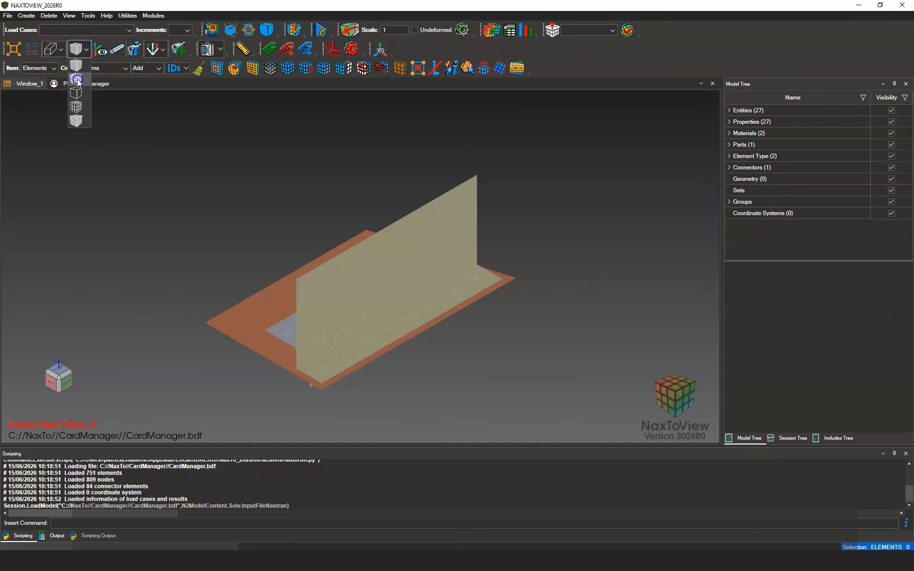
pyautogui.click(77, 81)
# - Open the Card Manager maximized, set its output to show success, warning and error messages, and close it
pyautogui.click(519, 72)
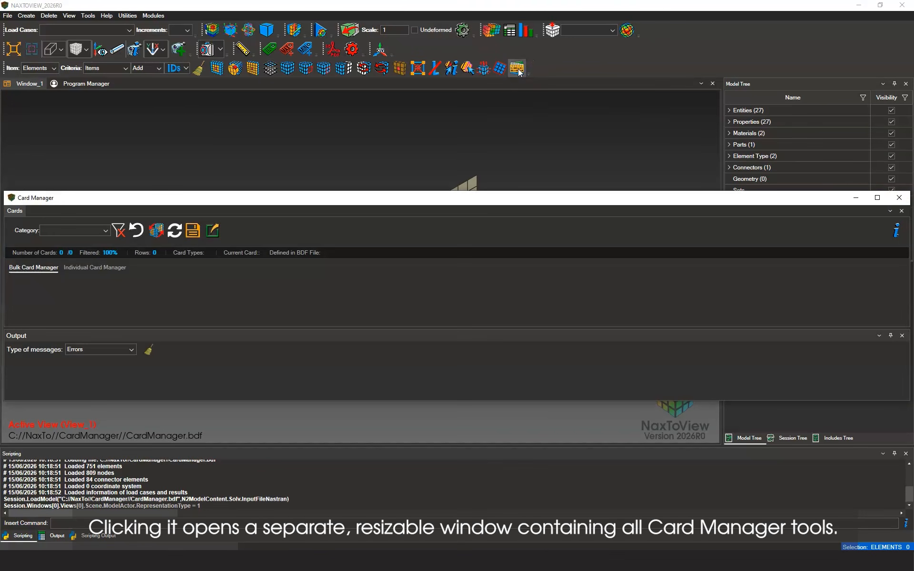
pyautogui.click(878, 198)
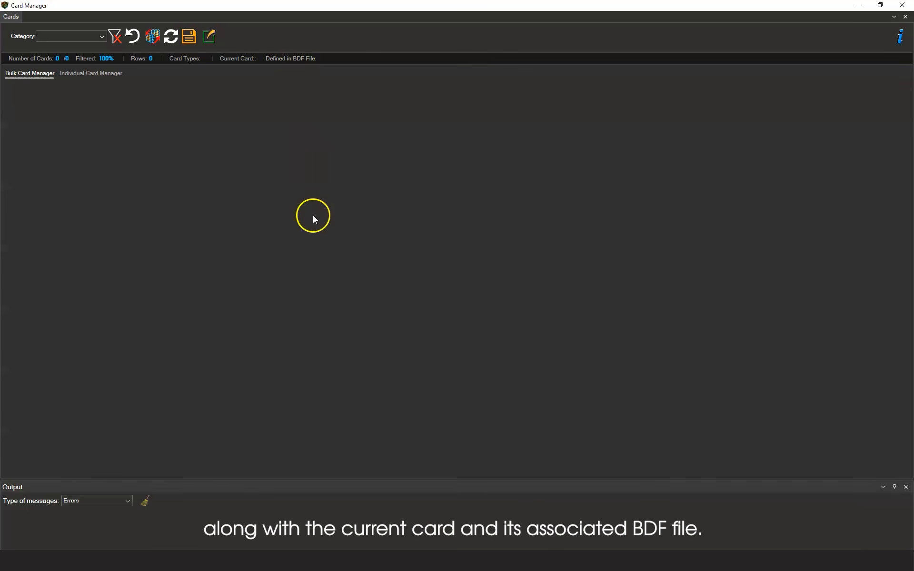
pyautogui.click(128, 501)
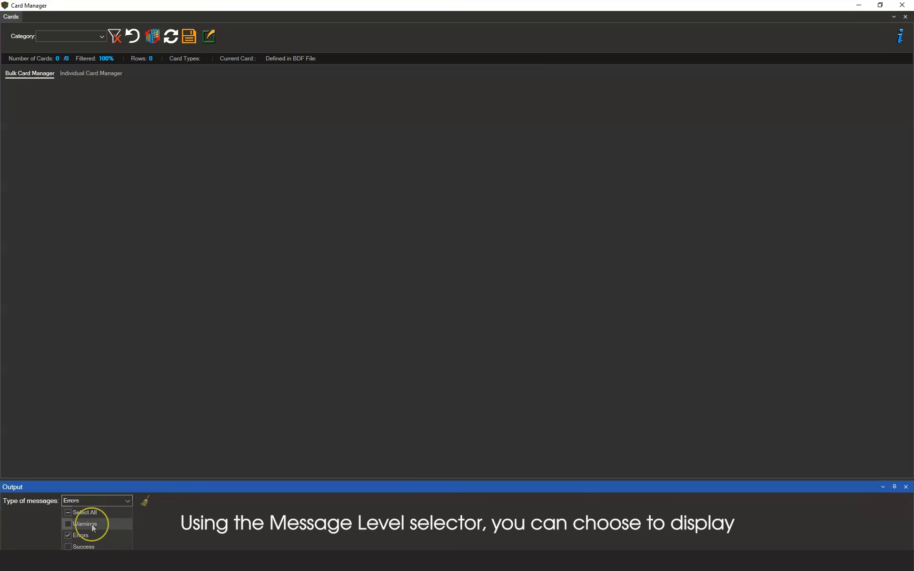
pyautogui.click(68, 536)
pyautogui.click(69, 524)
pyautogui.click(68, 524)
pyautogui.click(69, 546)
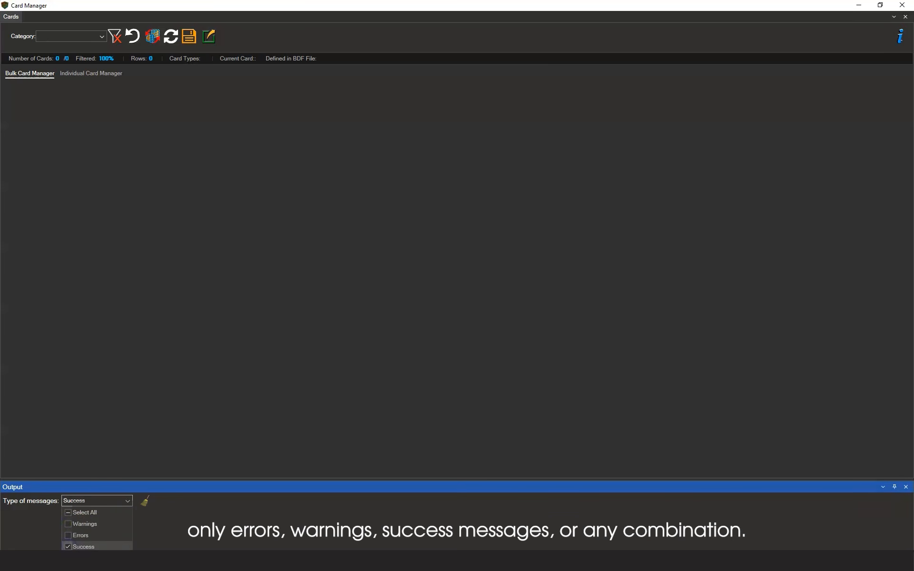
pyautogui.click(68, 524)
pyautogui.click(68, 535)
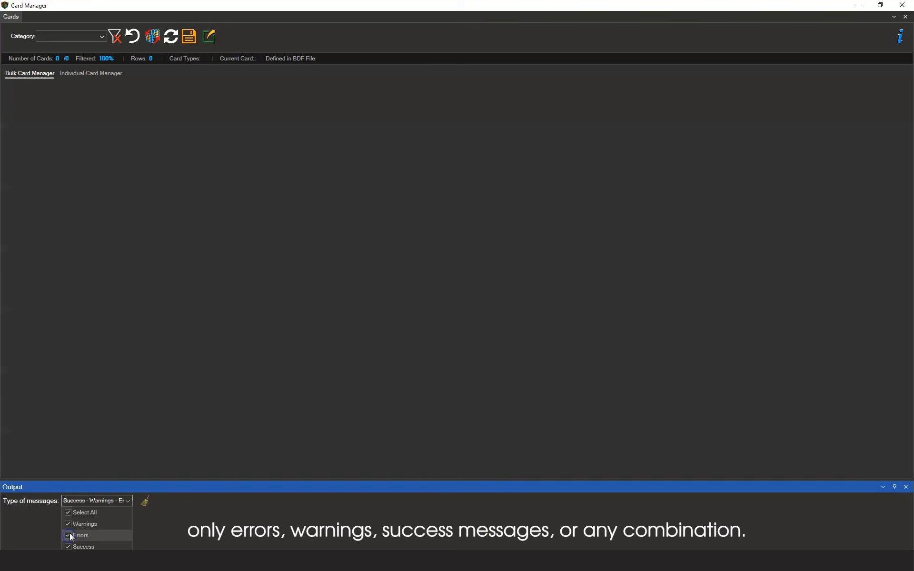
pyautogui.click(153, 529)
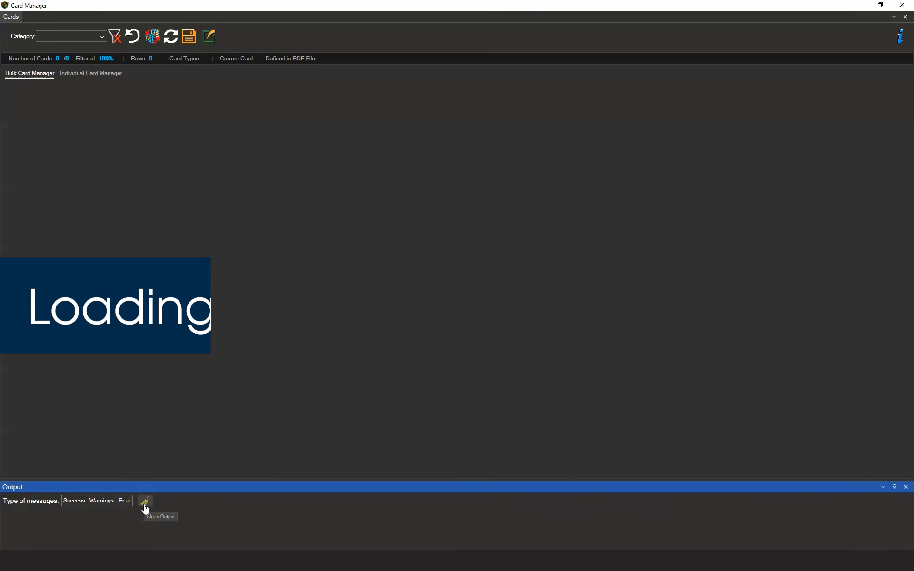
pyautogui.click(902, 5)
# - Select two rows of elements at the orange plate's corner, load their cards in a maximized Card Manager, and close it
pyautogui.moveTo(144, 299); pyautogui.dragTo(201, 261)
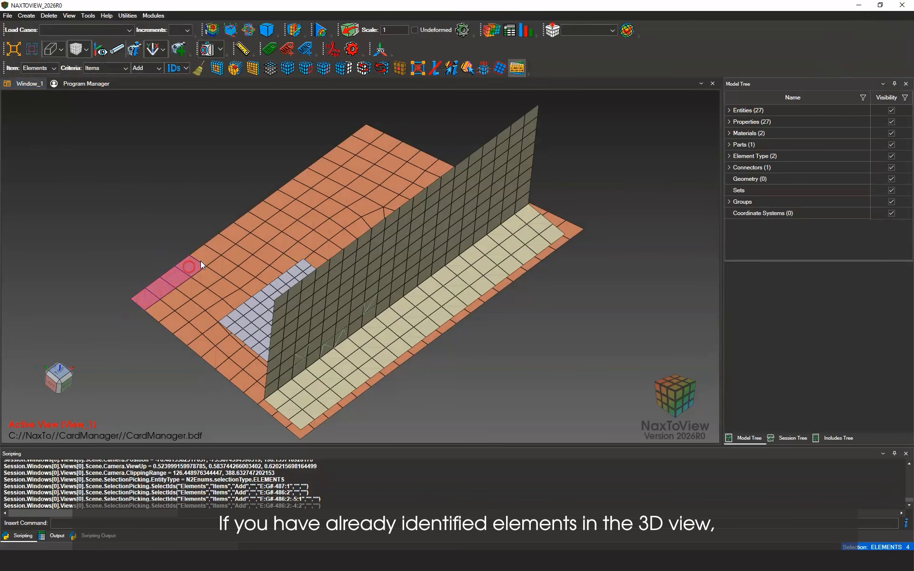
pyautogui.moveTo(164, 304); pyautogui.dragTo(223, 264)
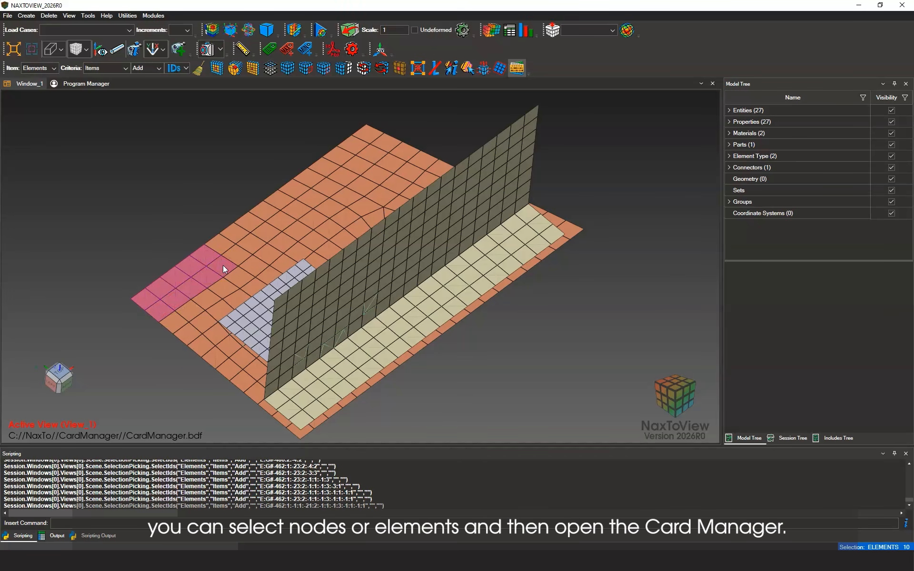
pyautogui.click(516, 68)
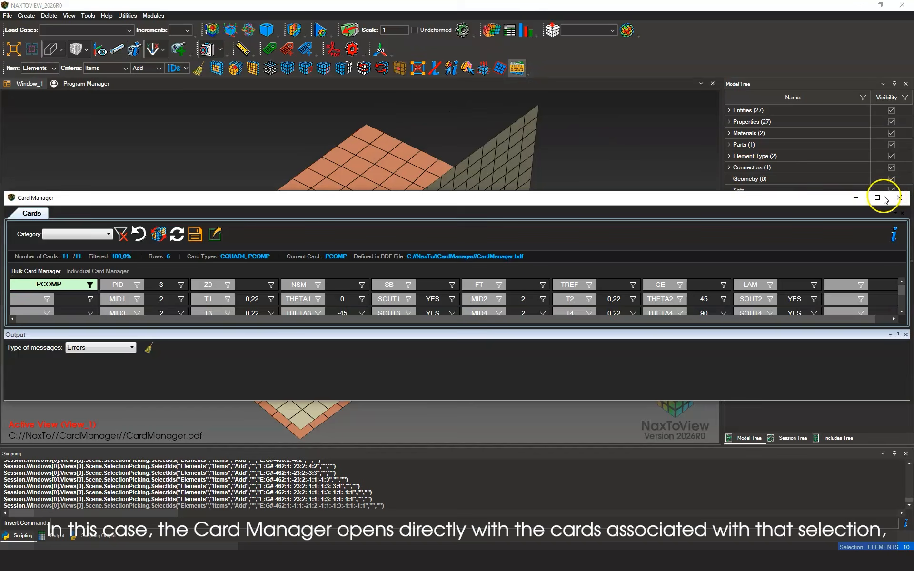
pyautogui.click(877, 197)
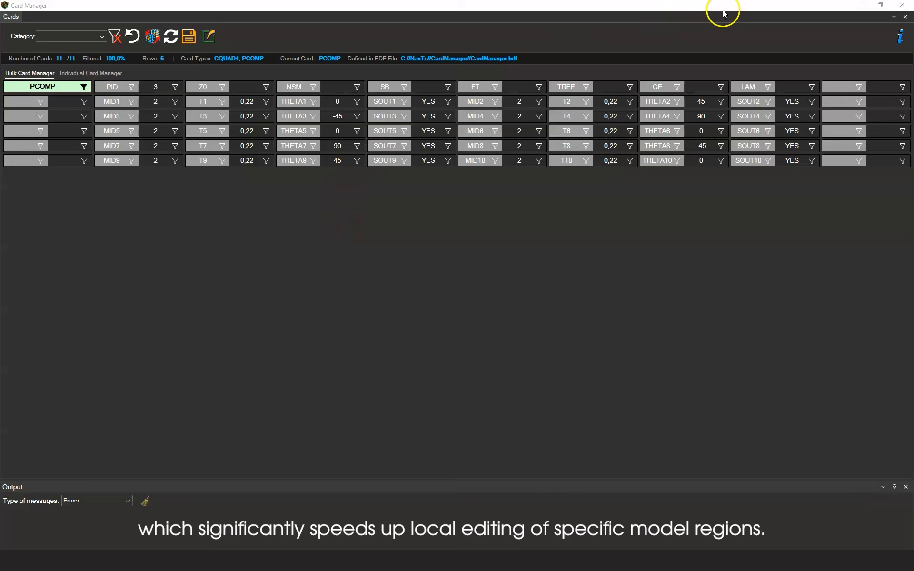
pyautogui.click(902, 6)
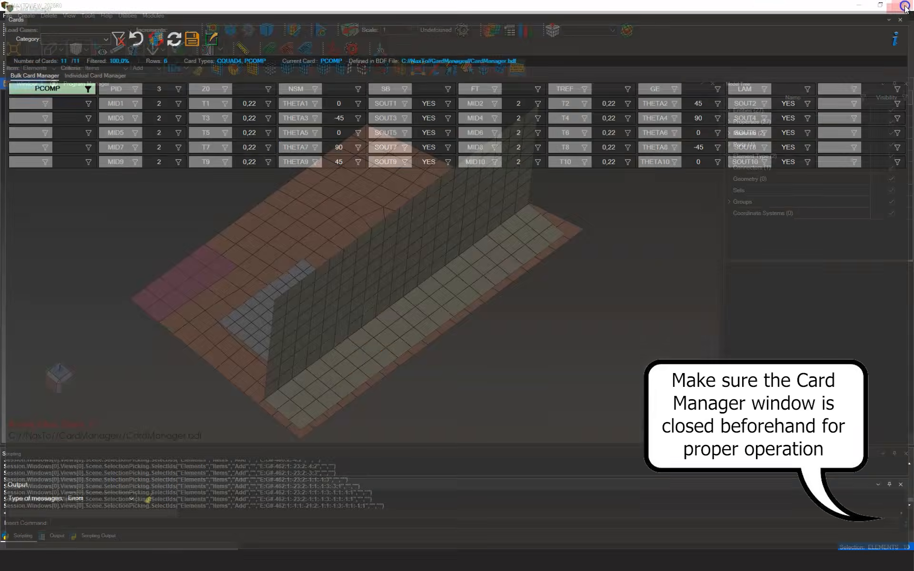
# - Clear the element selection and reopen the Card Manager maximized
pyautogui.click(199, 69)
pyautogui.click(518, 71)
pyautogui.click(879, 199)
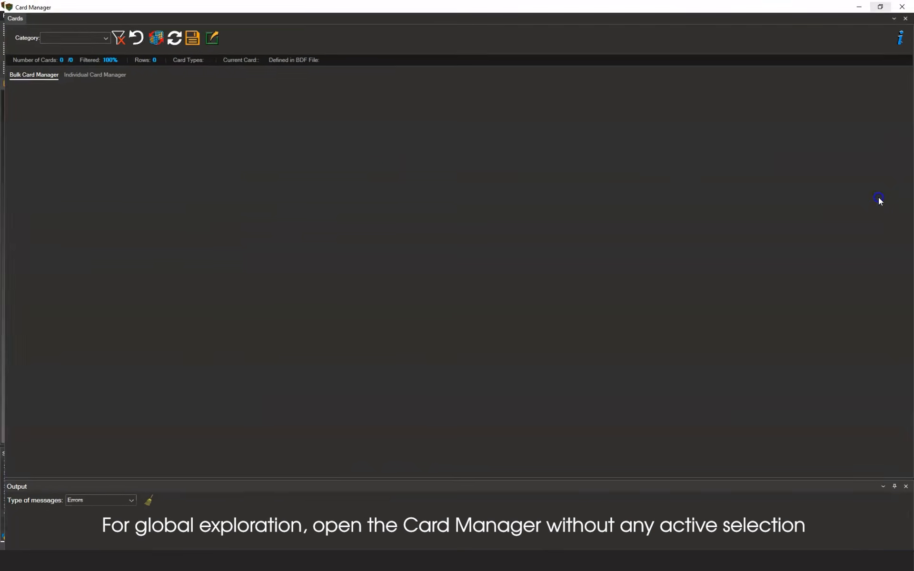
# - Load the cards of the Material and Property categories together
pyautogui.click(102, 37)
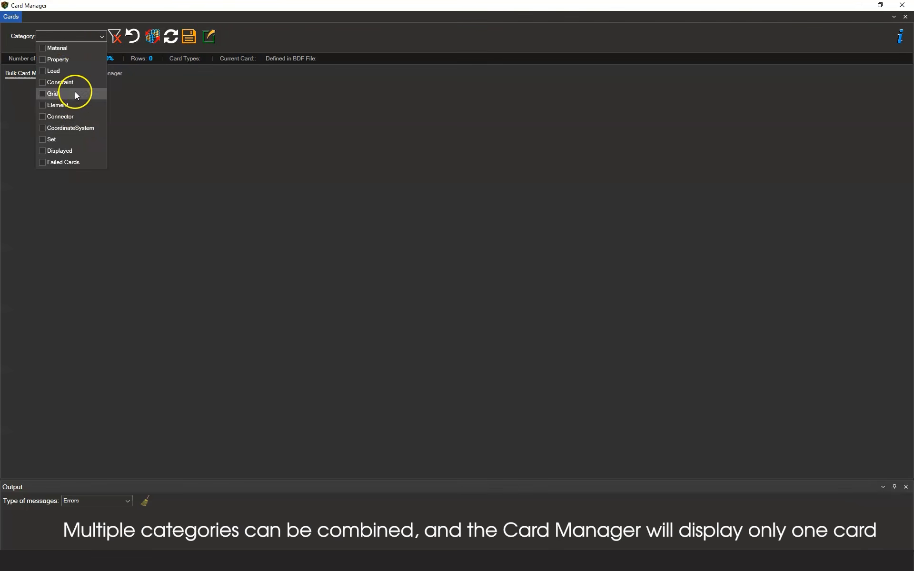
pyautogui.click(42, 49)
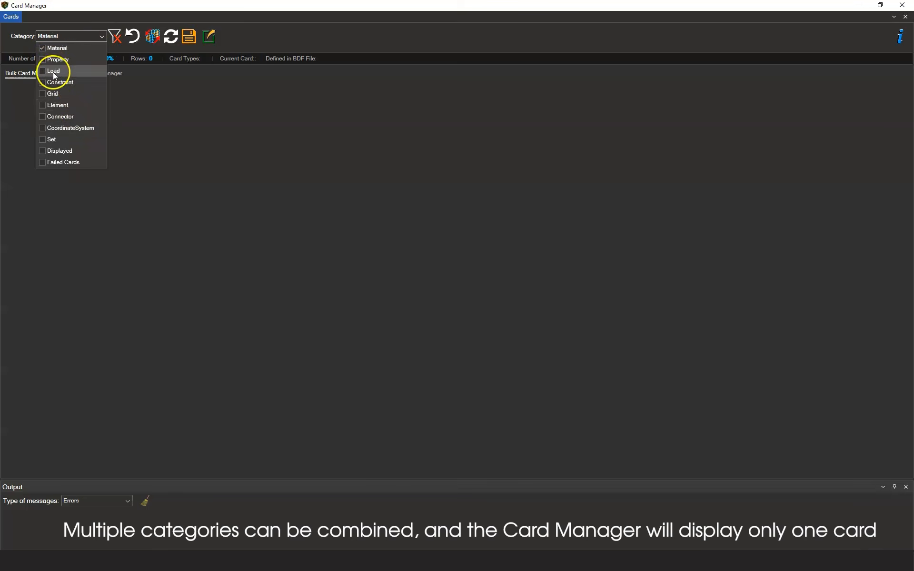
pyautogui.click(43, 60)
pyautogui.click(225, 153)
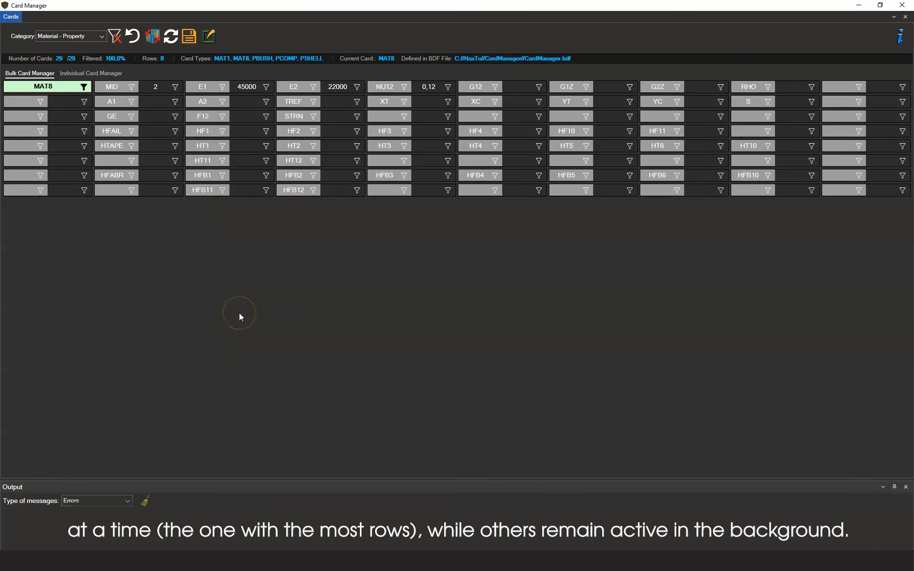
# - Replace the Material and Property categories with Failed Cards
pyautogui.click(101, 37)
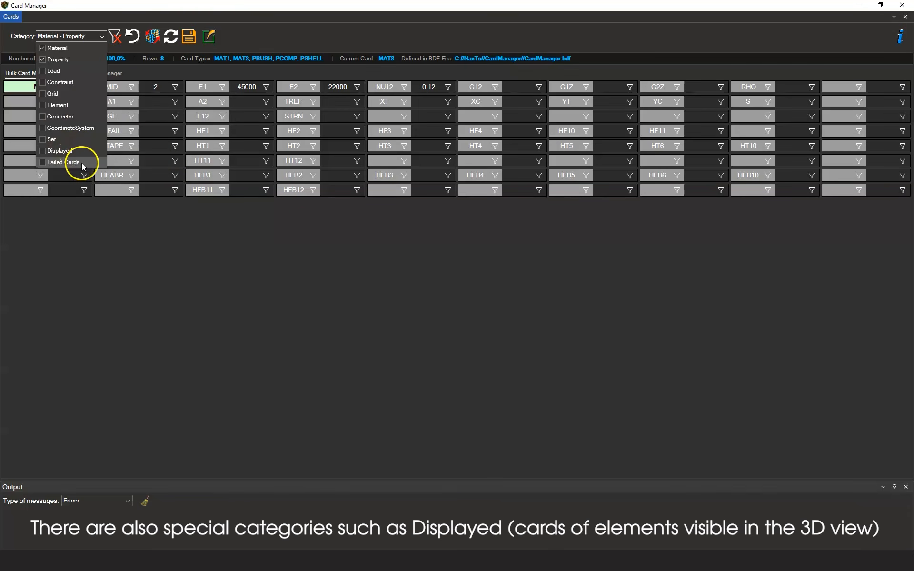
pyautogui.click(42, 48)
pyautogui.click(42, 59)
pyautogui.click(42, 162)
pyautogui.click(97, 288)
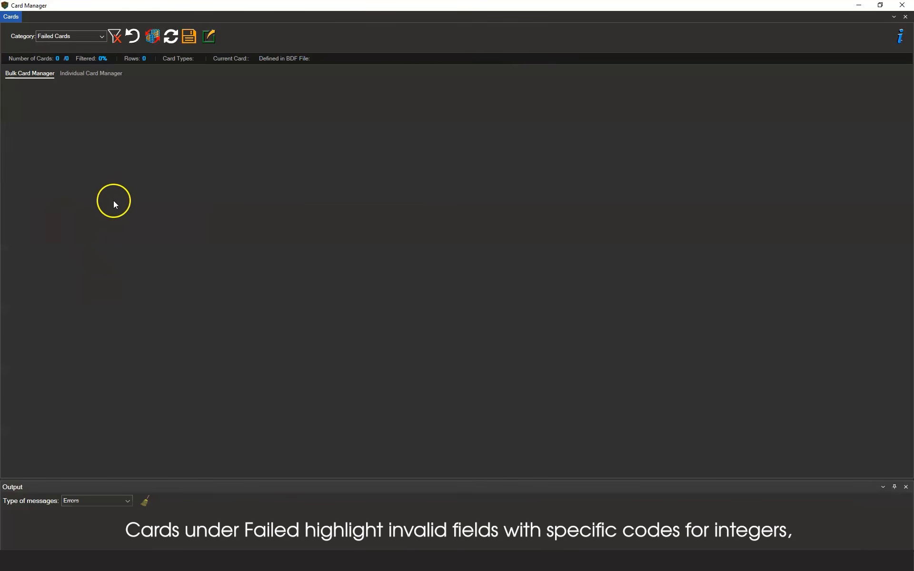
# - Replace the Failed Cards category with Property and load its cards
pyautogui.click(100, 39)
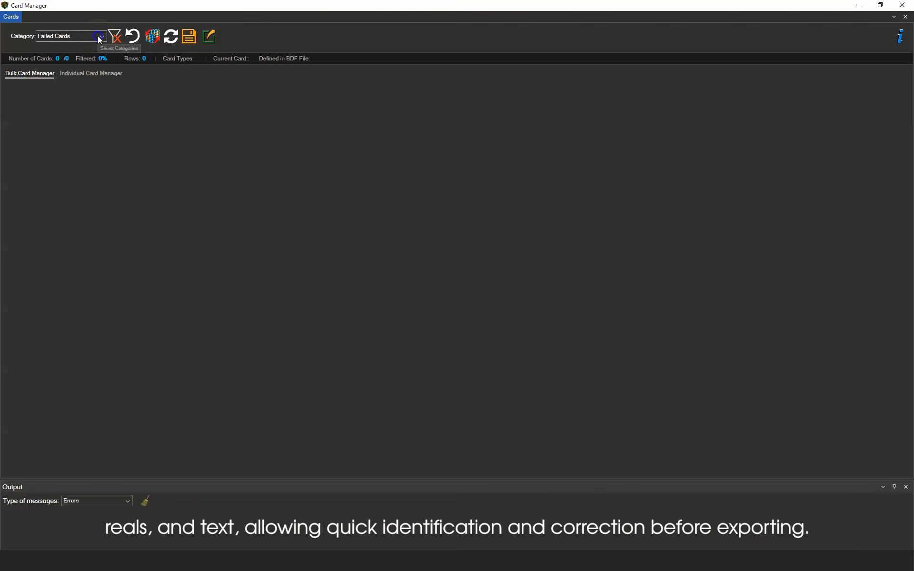
pyautogui.click(42, 166)
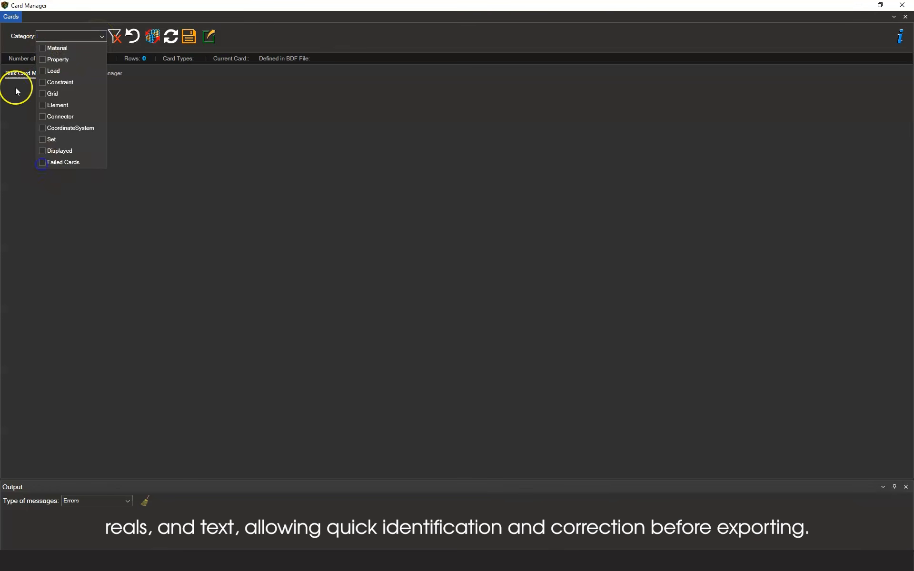
pyautogui.click(41, 59)
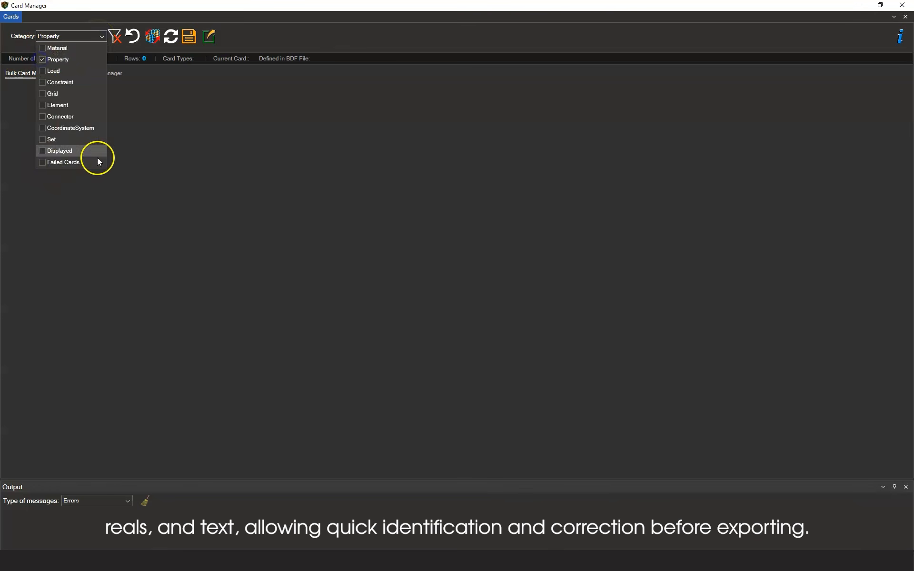
pyautogui.click(221, 186)
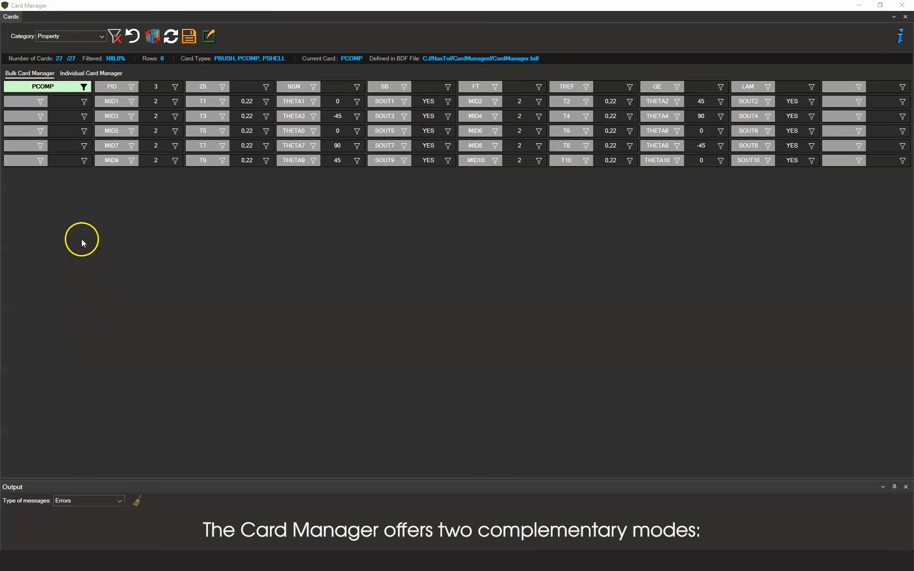
# - Bulk-edit the PID field to 31 on the loaded property cards and accept the multi-type card edit
pyautogui.click(74, 74)
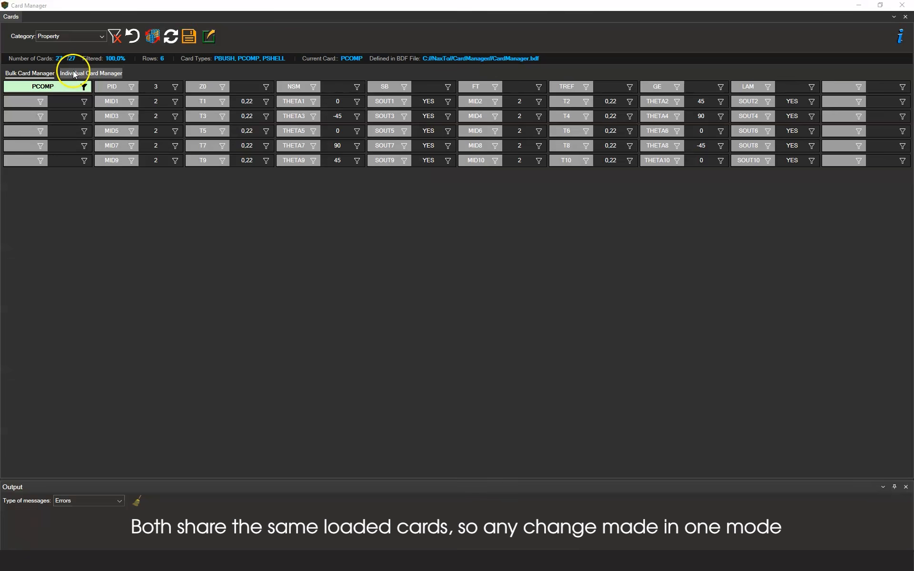
pyautogui.click(149, 210)
pyautogui.click(157, 82)
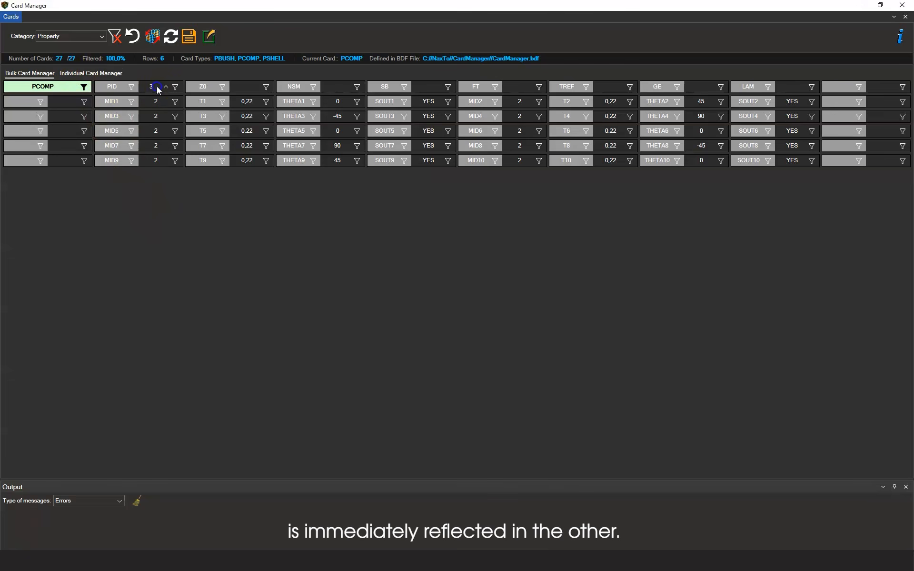
pyautogui.rightClick(158, 86)
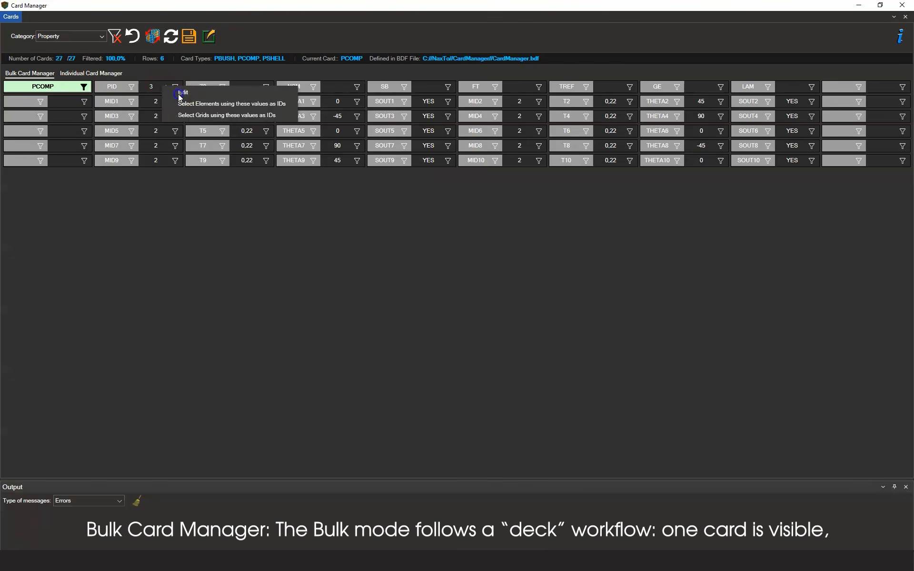
pyautogui.click(183, 92)
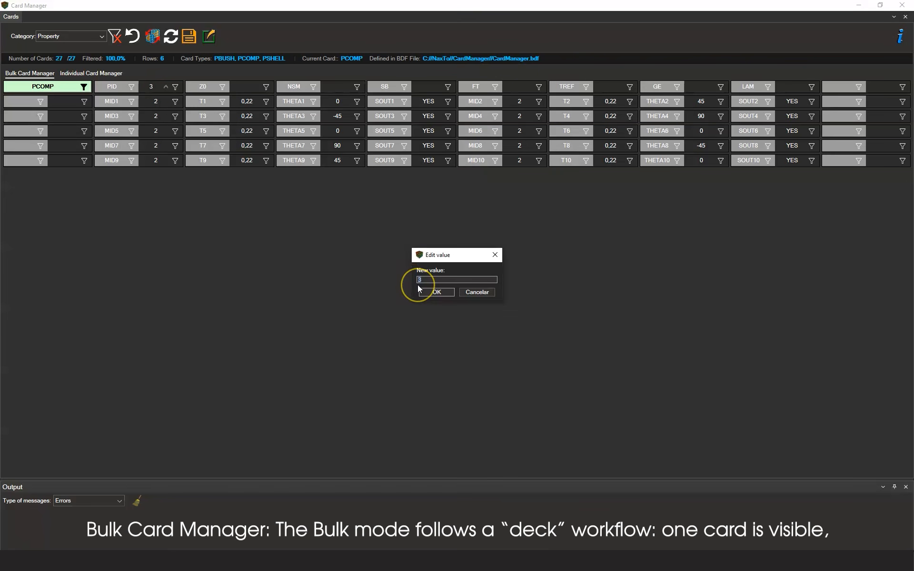
pyautogui.write('31')
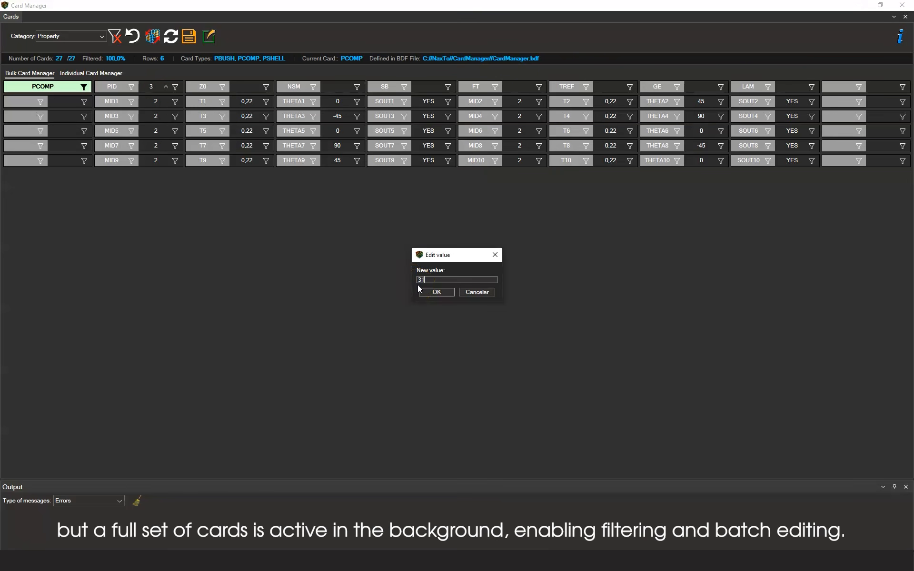
pyautogui.click(434, 294)
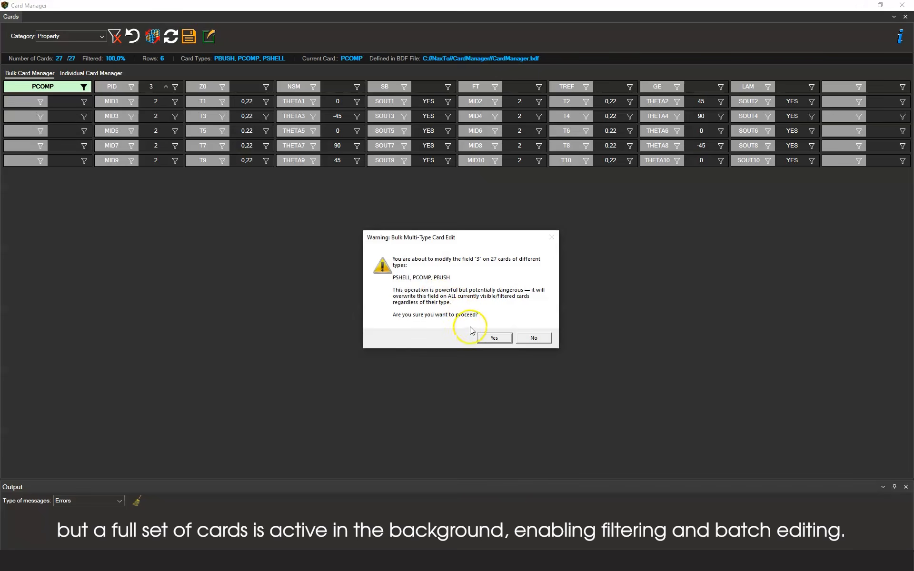
pyautogui.click(488, 338)
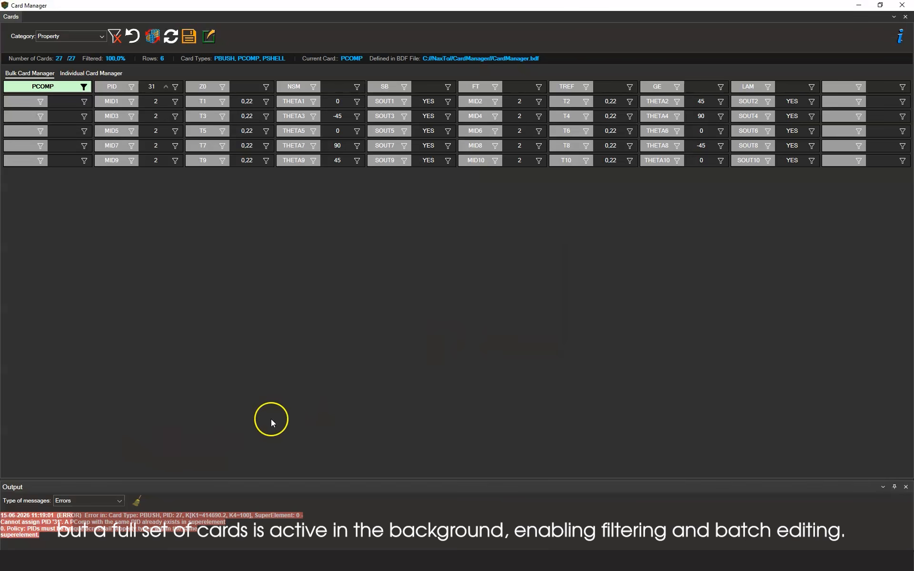
# - Switch to the Individual Card Manager, expand the PCOMP group to inspect the card's PID, and collapse it again
pyautogui.click(101, 73)
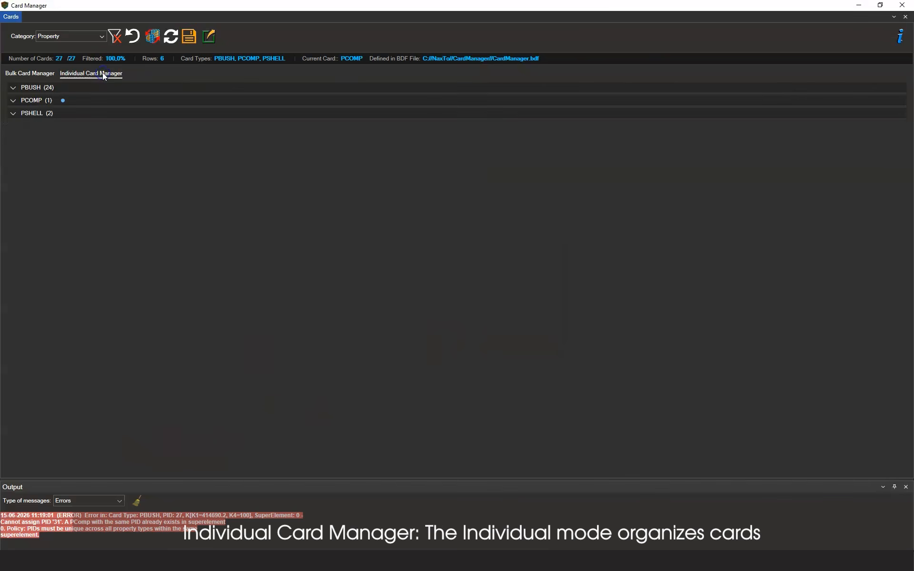
pyautogui.click(22, 103)
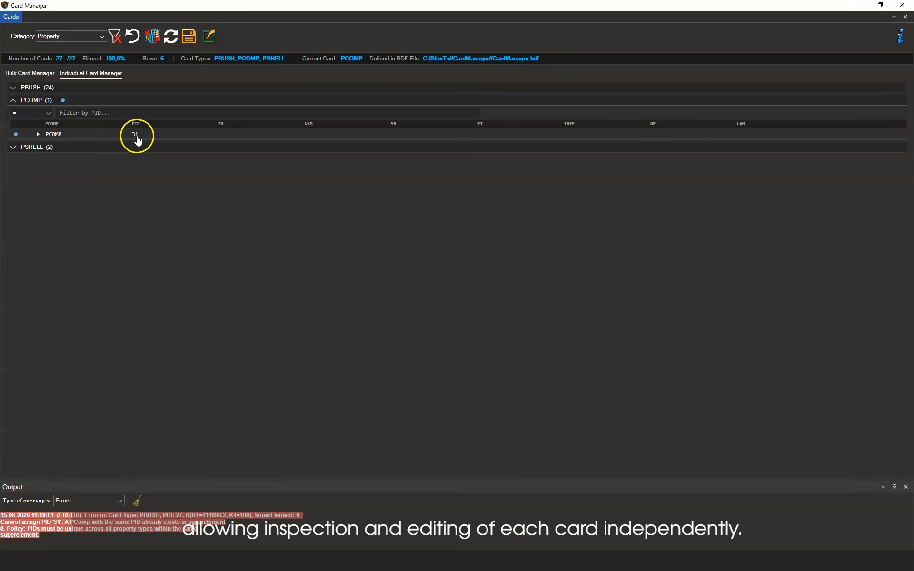
pyautogui.click(13, 101)
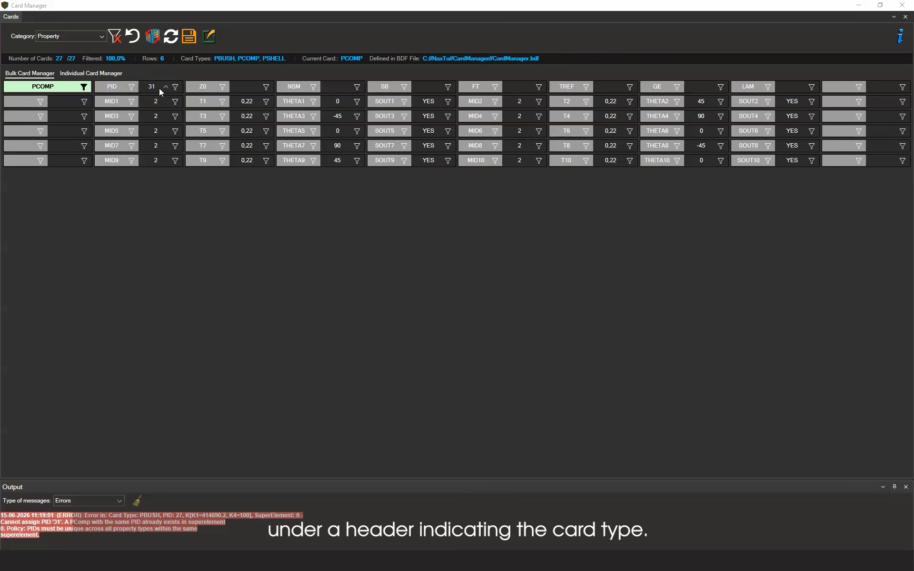
# - Filter the property cards so that only those with PID value 1 remain active
pyautogui.click(229, 218)
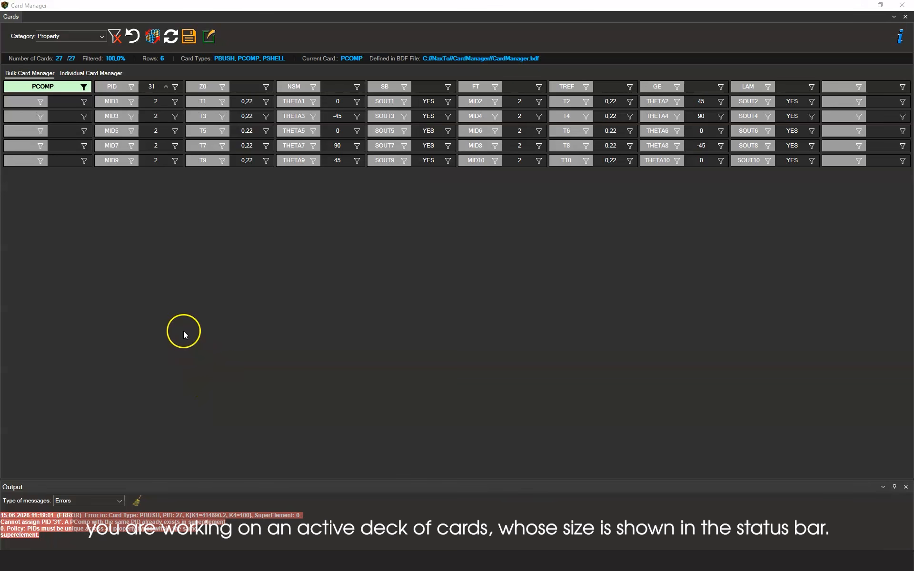
pyautogui.click(174, 89)
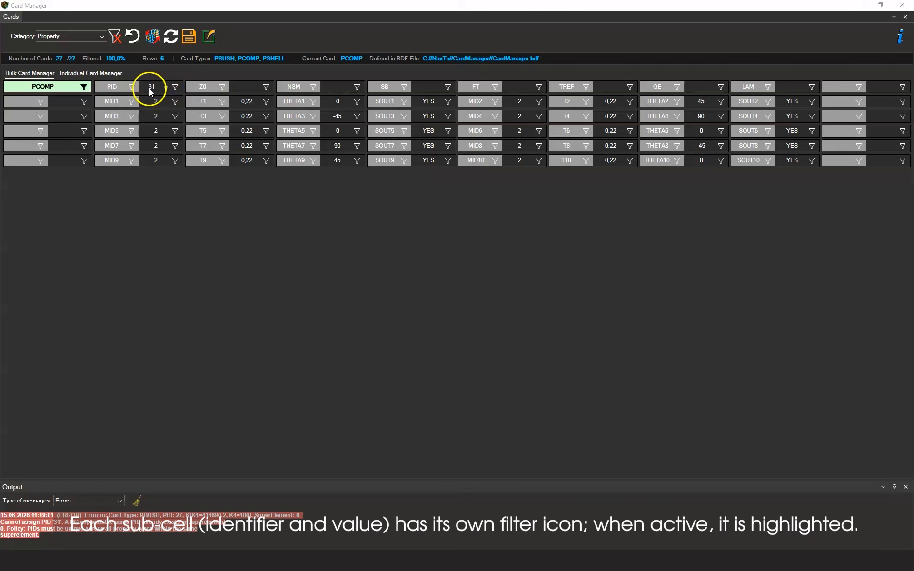
pyautogui.click(175, 87)
pyautogui.click(198, 179)
pyautogui.click(197, 191)
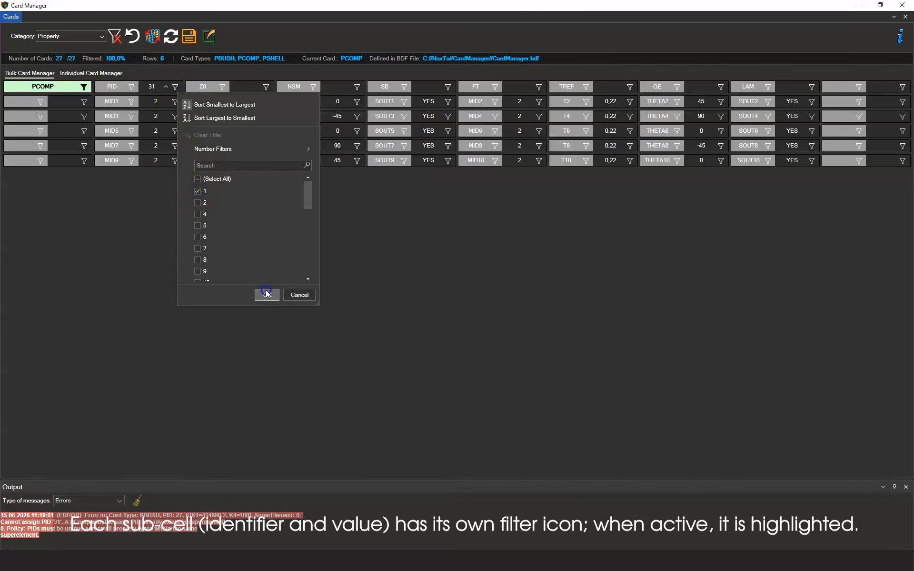
pyautogui.click(266, 294)
# - Restore all values in the PID value filter, and look through its list of selectable values
pyautogui.click(174, 87)
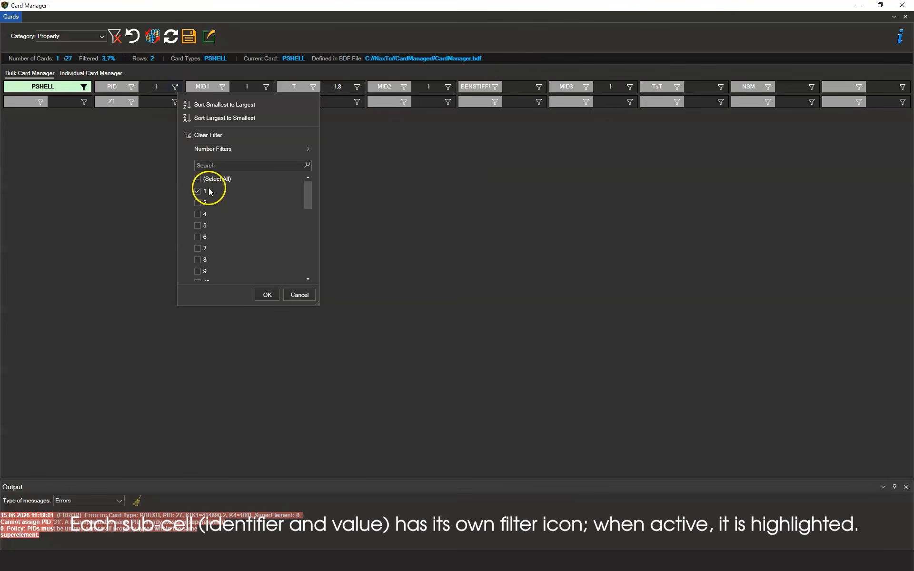
pyautogui.click(198, 179)
pyautogui.click(267, 296)
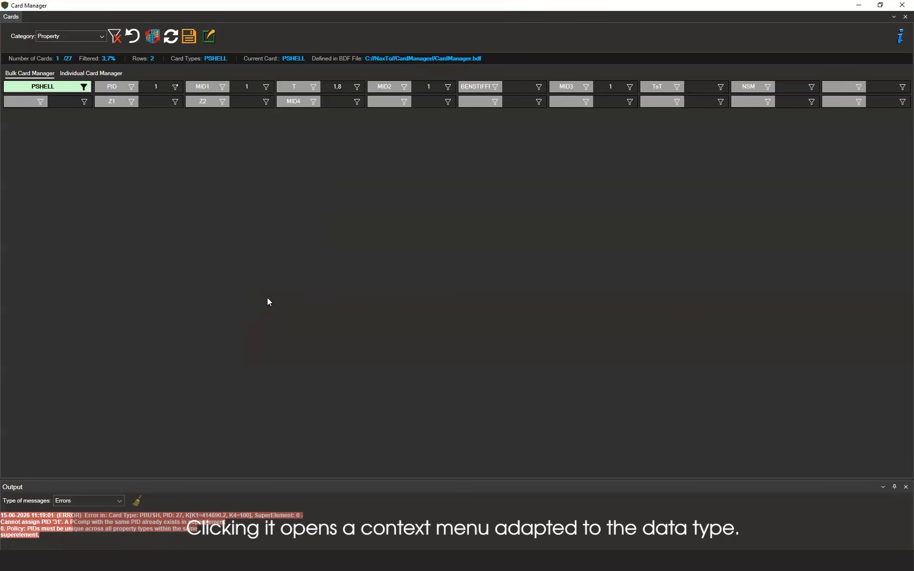
pyautogui.click(174, 87)
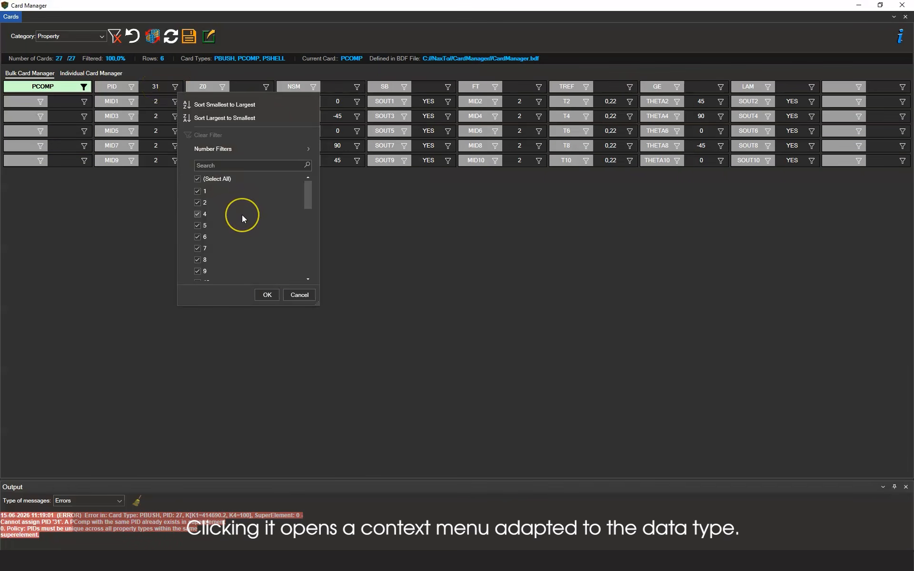
pyautogui.scroll(-5, 242, 216)
pyautogui.scroll(5, 242, 219)
pyautogui.click(267, 295)
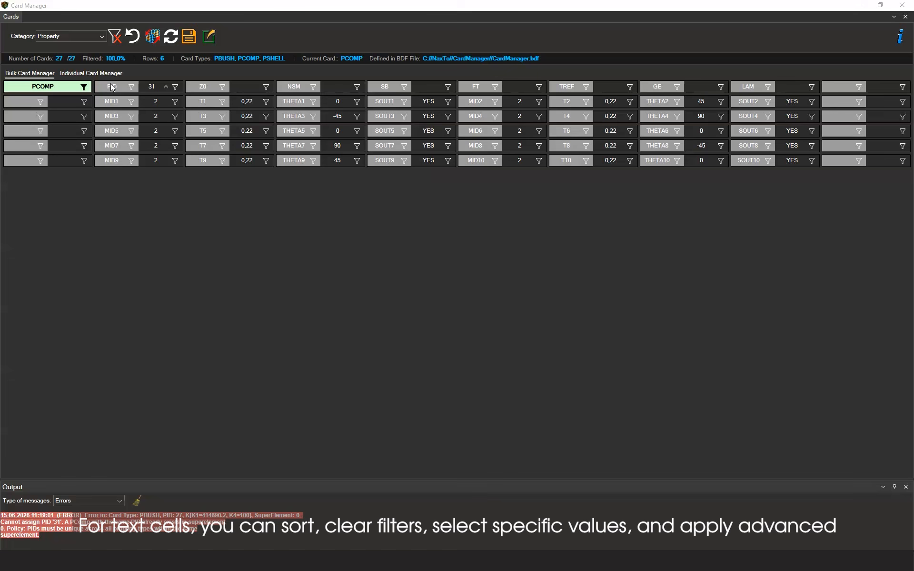
# - Examine the text filter conditions of the PID identifier and leave them without applying any
pyautogui.click(132, 87)
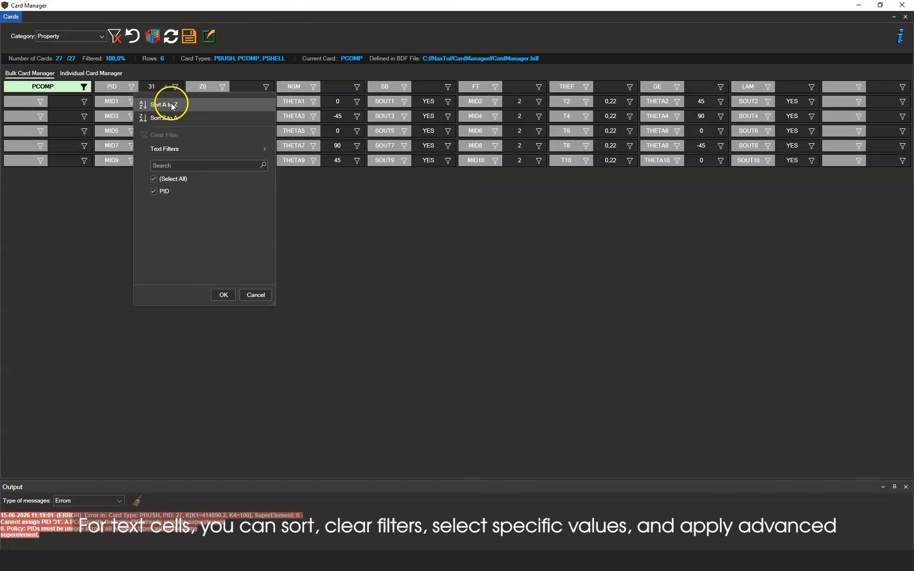
pyautogui.click(190, 147)
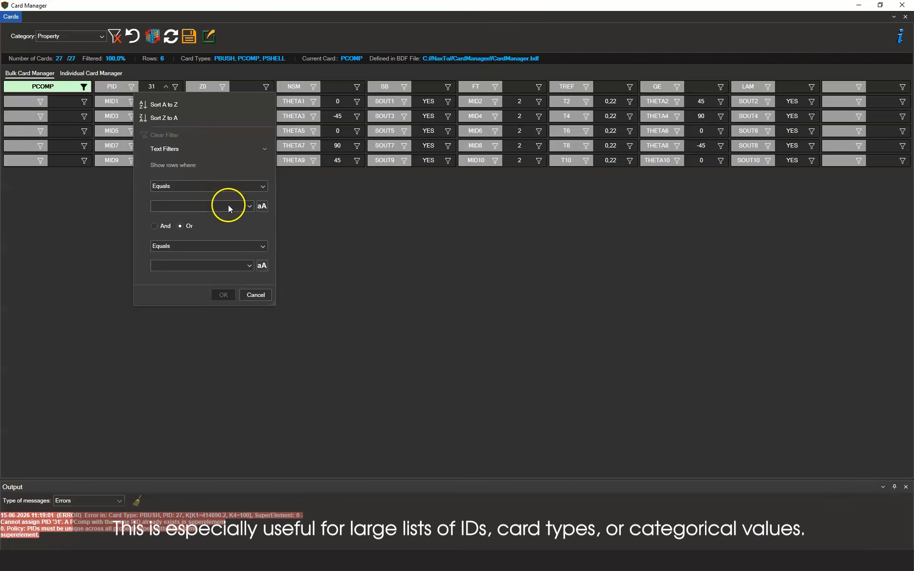
pyautogui.click(262, 297)
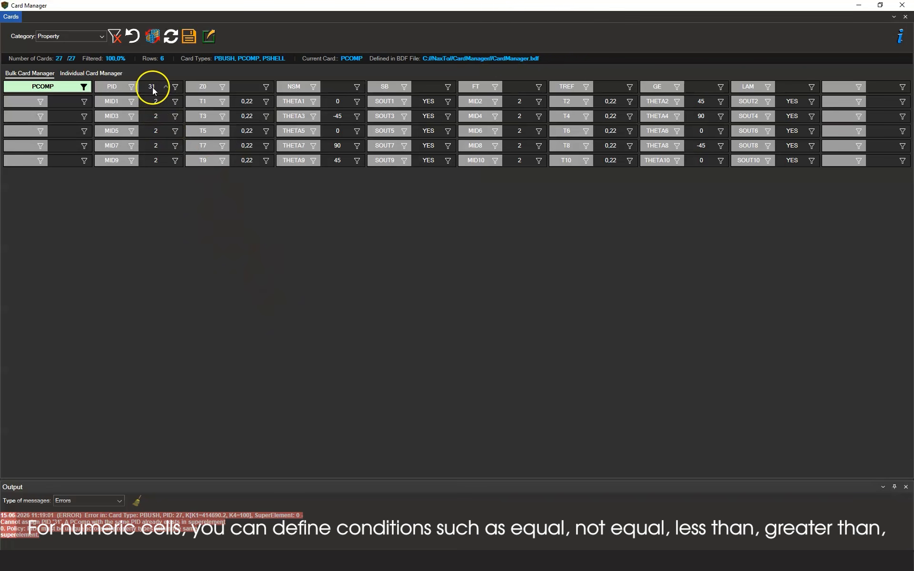
# - Examine the number filter conditions and the selectable values offered for the PID value
pyautogui.click(175, 87)
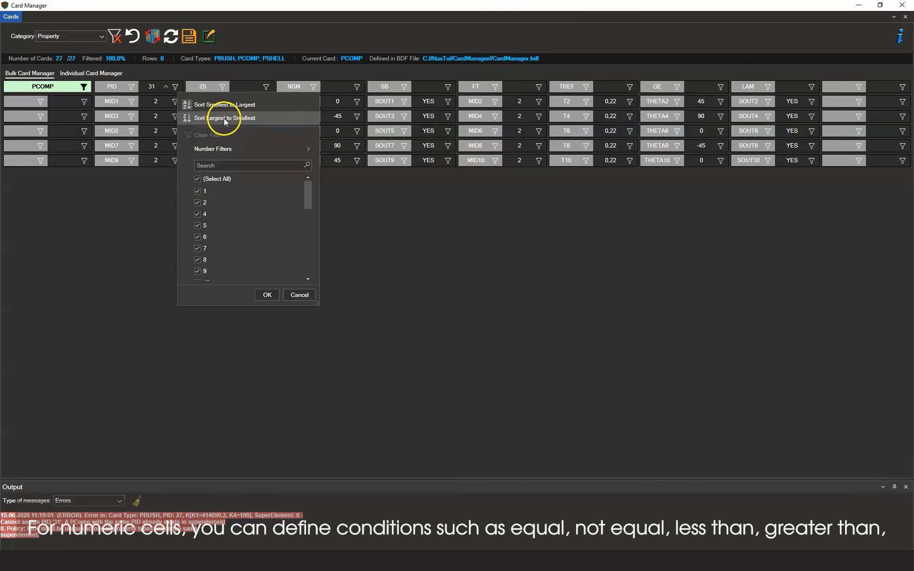
pyautogui.click(232, 149)
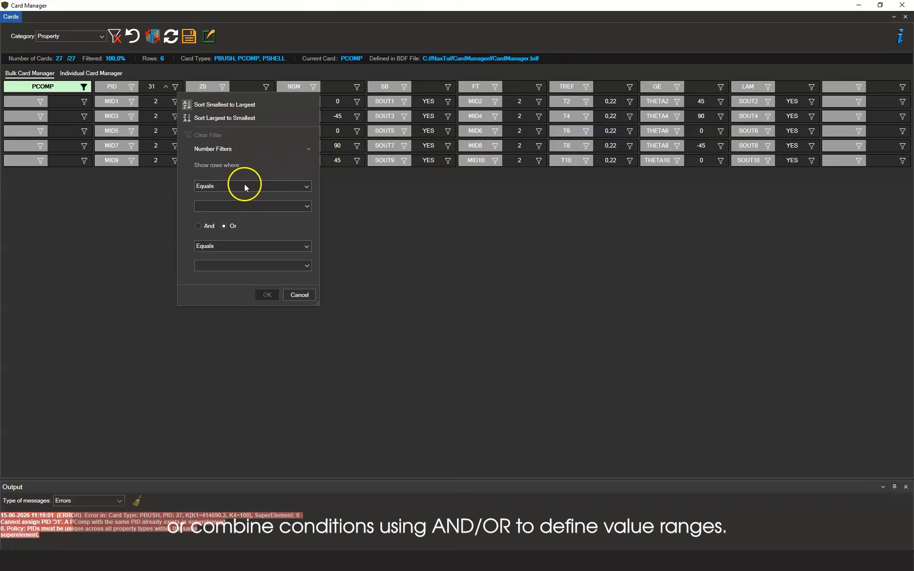
pyautogui.click(292, 148)
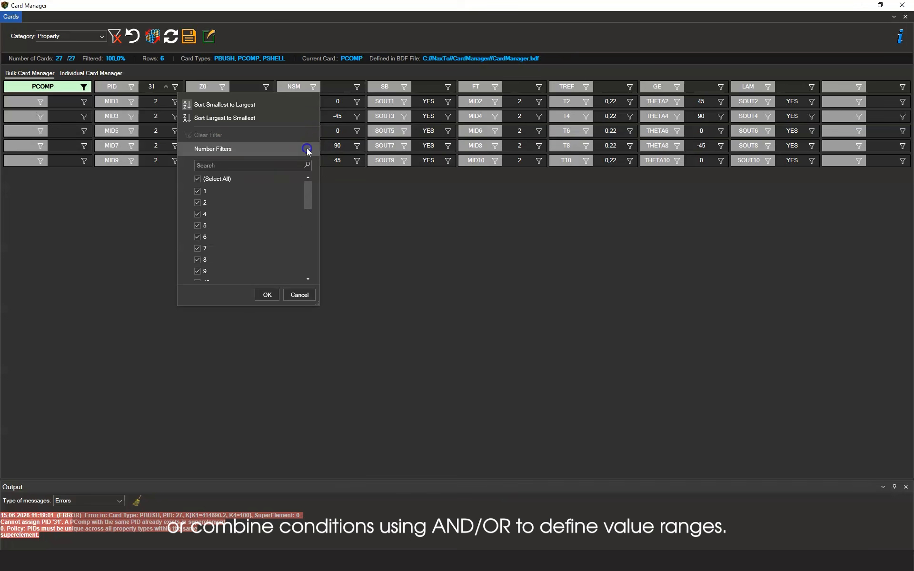
pyautogui.scroll(-5, 256, 200)
pyautogui.scroll(5, 256, 200)
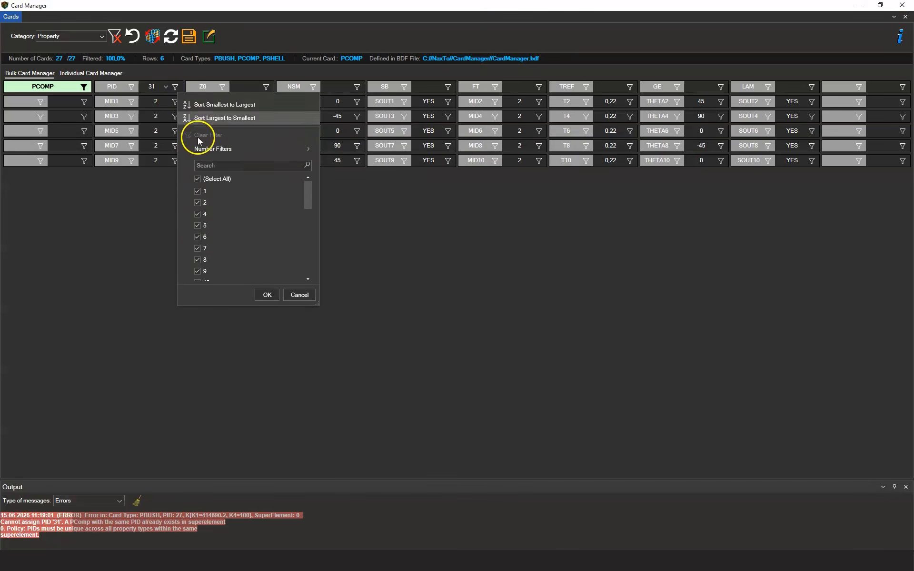
# - Filter the property cards by PID values 1, 2 and 4
pyautogui.click(197, 179)
pyautogui.click(197, 191)
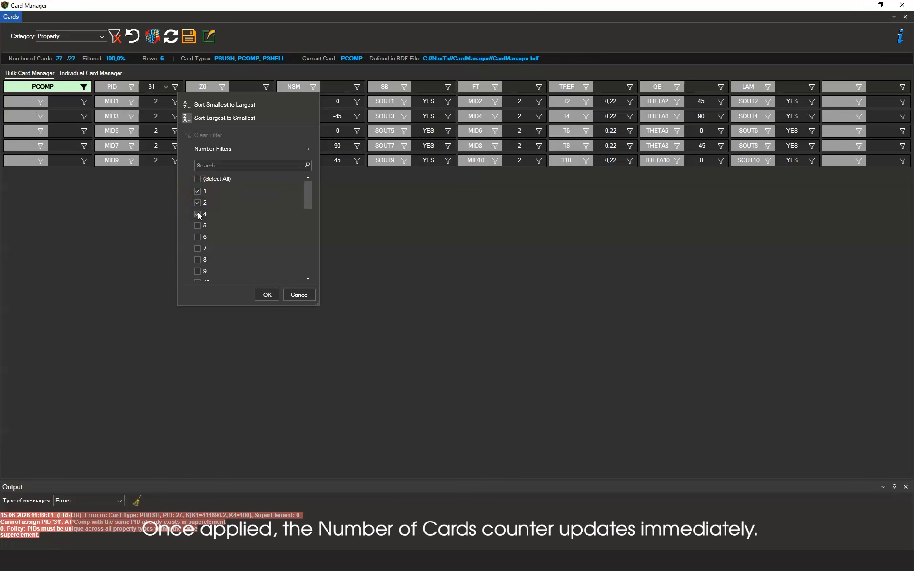
pyautogui.click(267, 294)
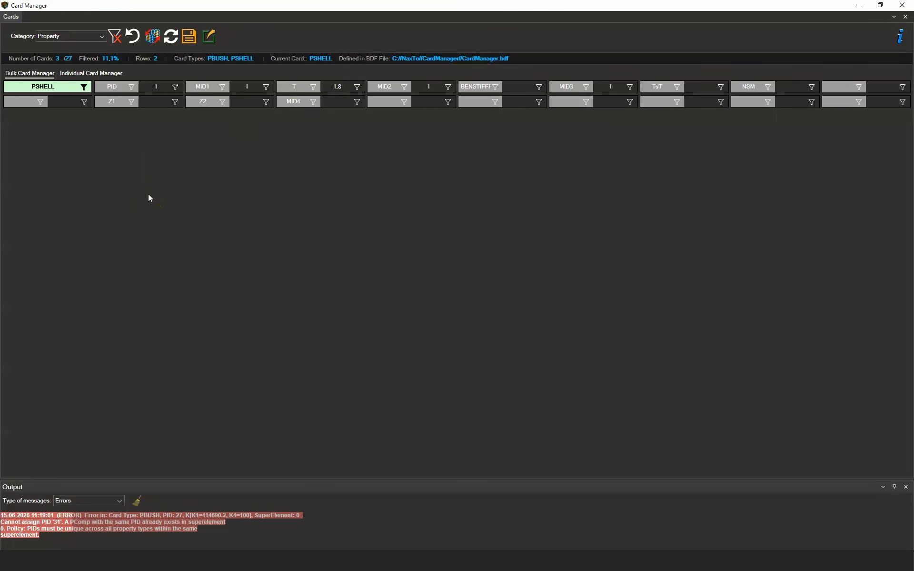
# - Review the active PID value filter and clear all card filters at once
pyautogui.click(175, 87)
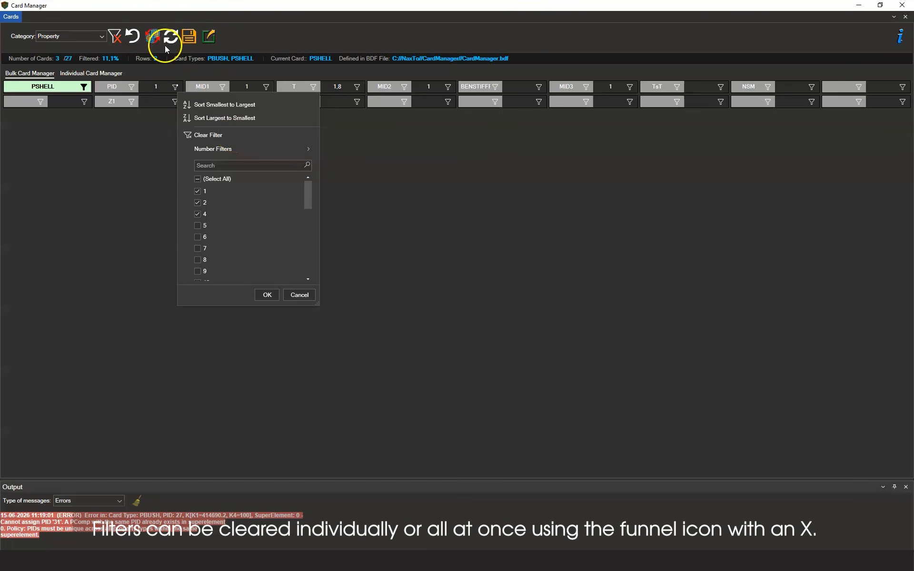
pyautogui.click(115, 39)
pyautogui.click(115, 38)
pyautogui.click(179, 195)
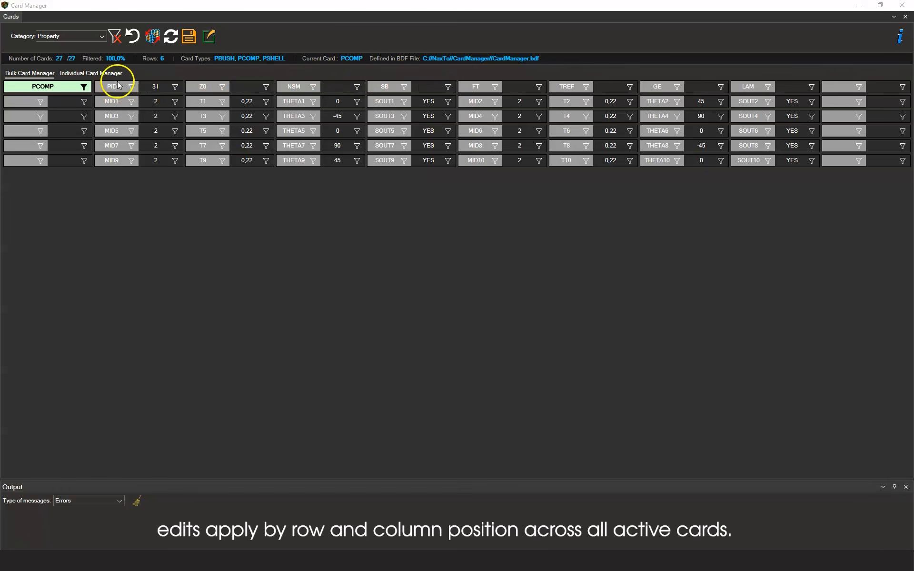
# - Bulk-edit the T1 value to 0,40 across the active property cards and accept the edit
pyautogui.rightClick(249, 101)
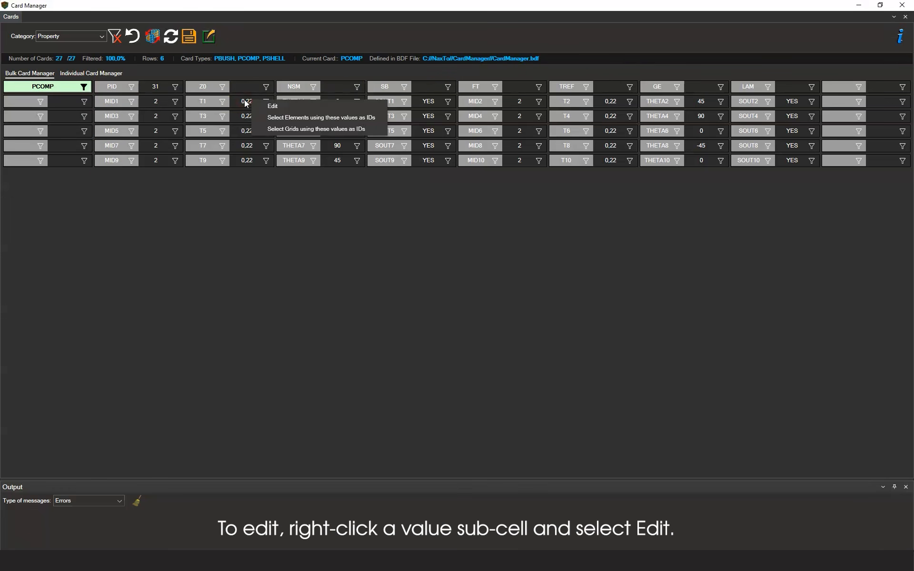
pyautogui.click(273, 106)
pyautogui.click(435, 279)
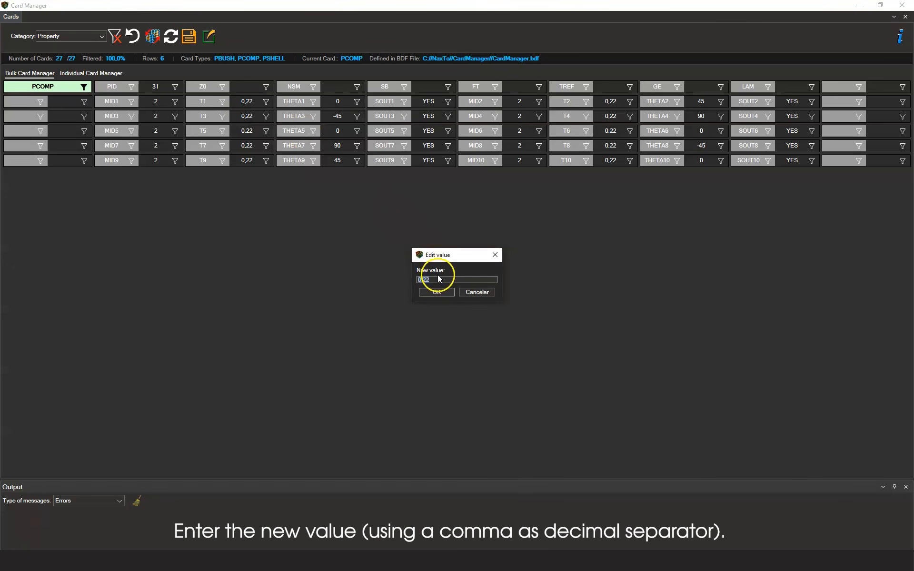
pyautogui.press('BackSpace')
pyautogui.press('BackSpace')
pyautogui.write('40')
pyautogui.click(431, 292)
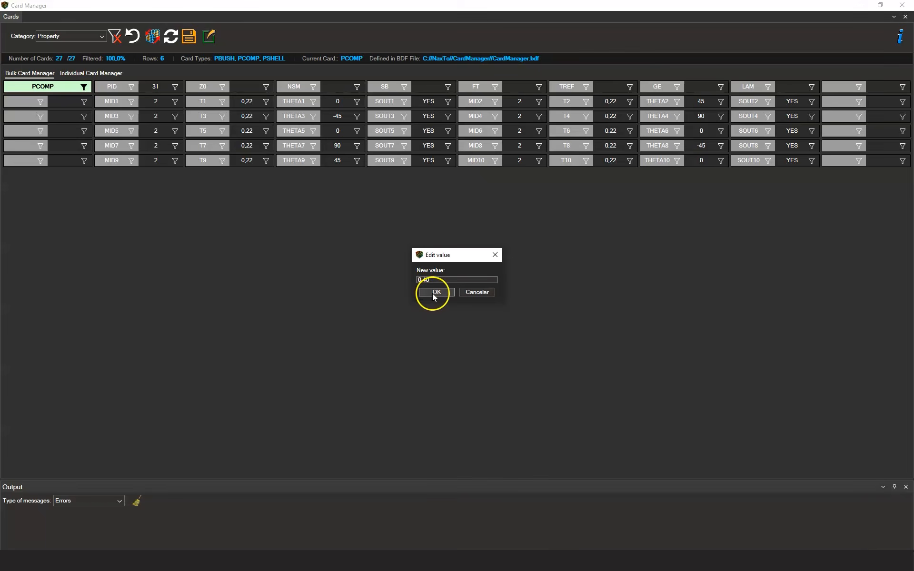
pyautogui.click(494, 337)
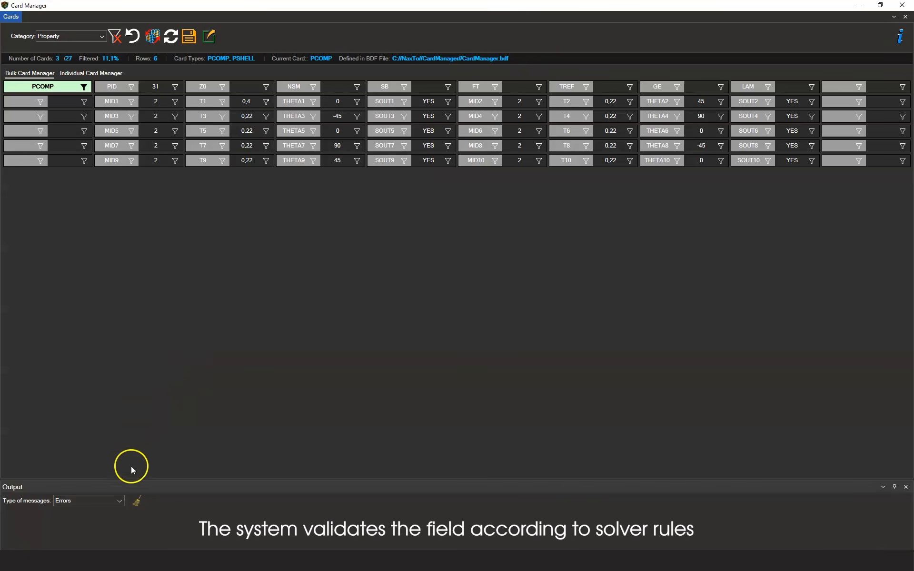
# - Include warnings and success messages alongside errors in the output messages
pyautogui.click(119, 500)
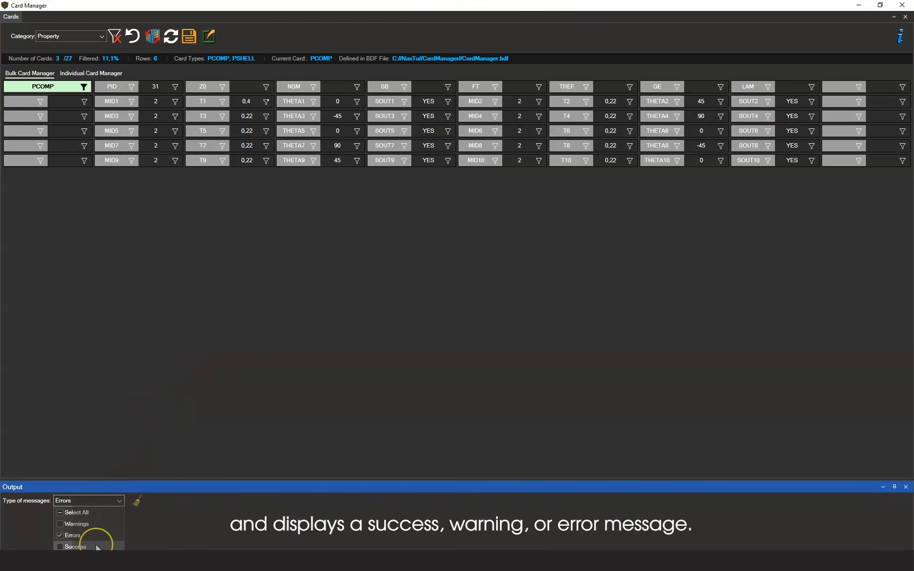
pyautogui.click(60, 524)
pyautogui.click(60, 547)
# - Try to bulk-edit the PID value to 2 on the active property cards
pyautogui.click(153, 87)
pyautogui.rightClick(155, 87)
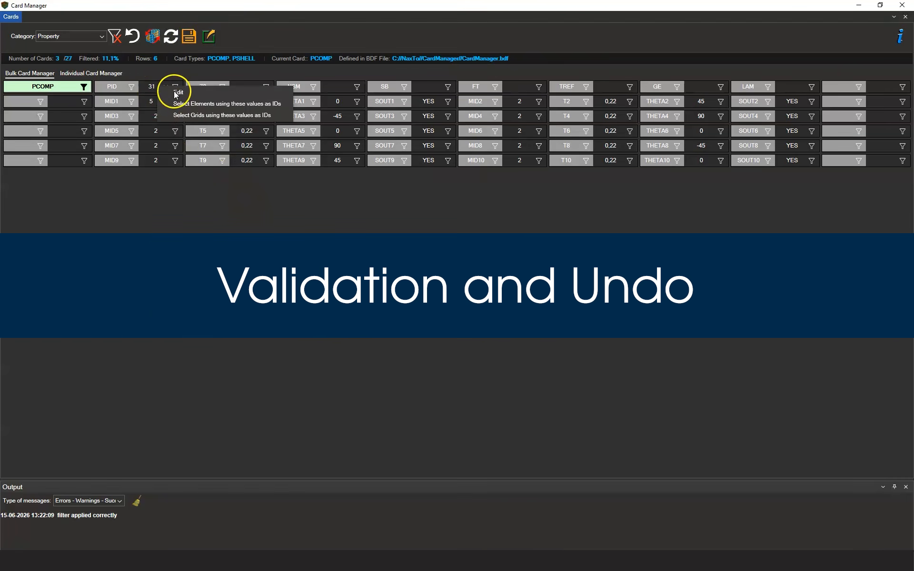
pyautogui.click(177, 91)
pyautogui.write('2')
pyautogui.click(436, 291)
pyautogui.click(101, 514)
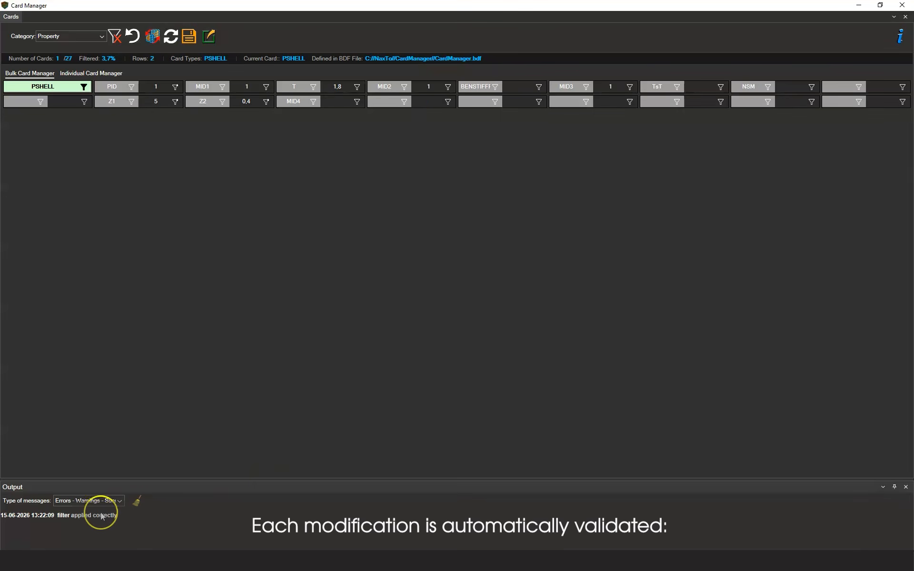
pyautogui.click(180, 298)
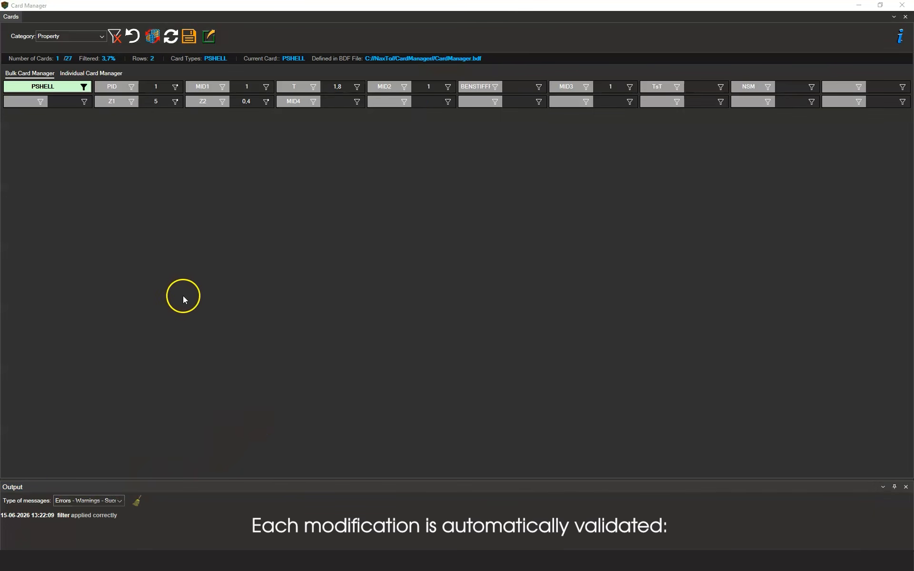
pyautogui.click(226, 247)
# - Undo the MID1 and T1 value edits, and try one further undo
pyautogui.hotkey('ctrl', 'z')
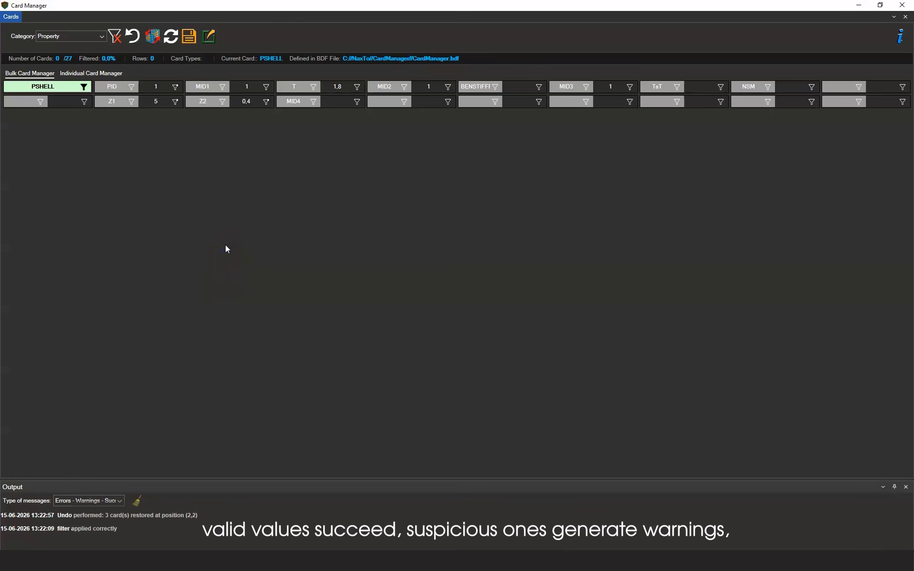
pyautogui.hotkey('ctrl', 'z')
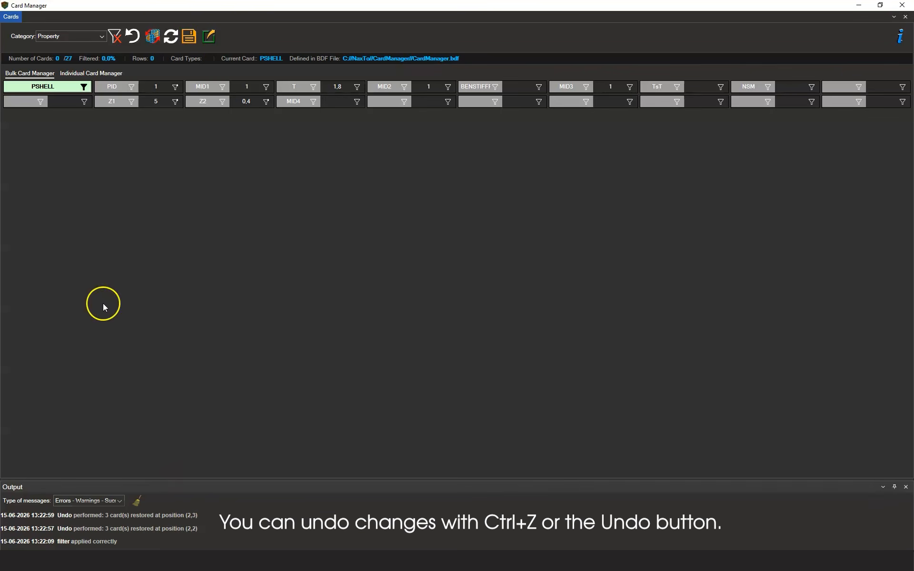
pyautogui.click(132, 36)
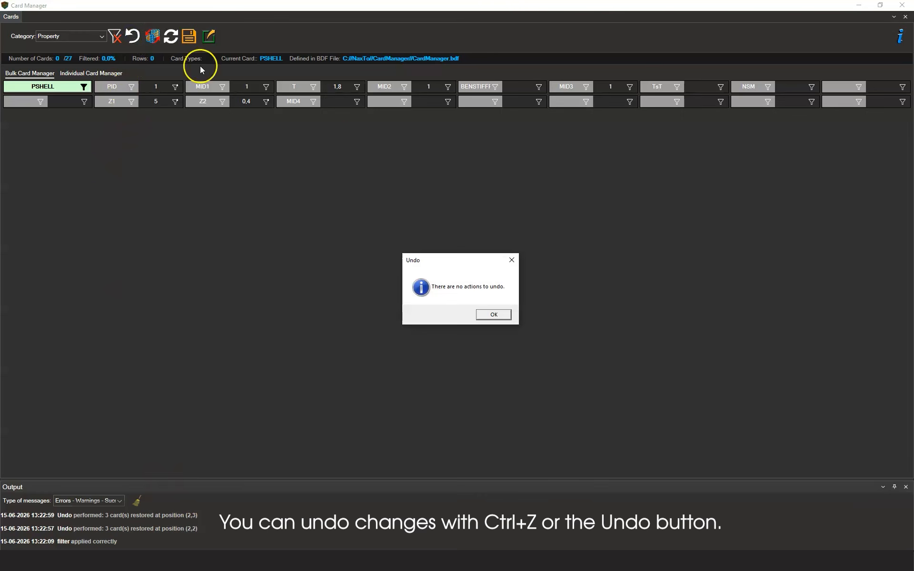
pyautogui.click(484, 319)
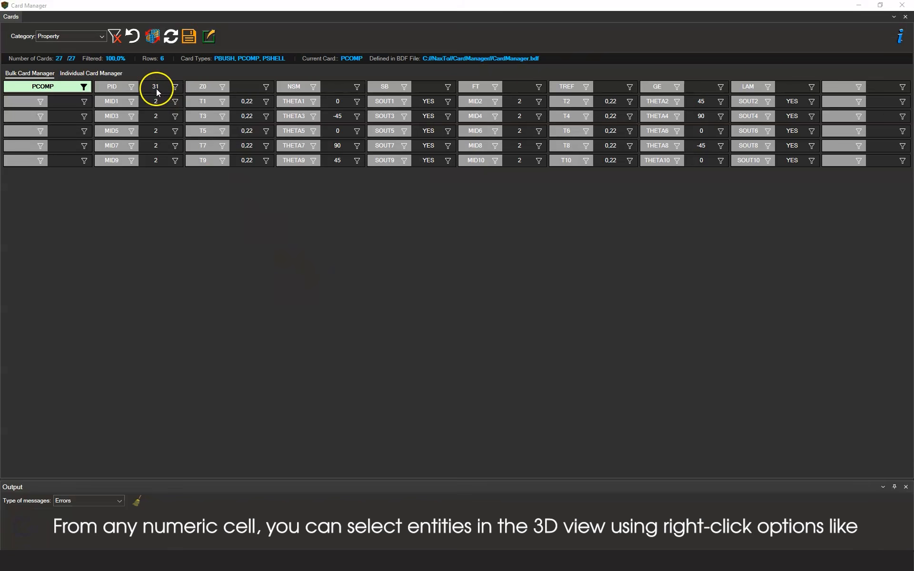
# - Select all elements associated with the filtered property cards and show them in the 3D model view
pyautogui.rightClick(156, 89)
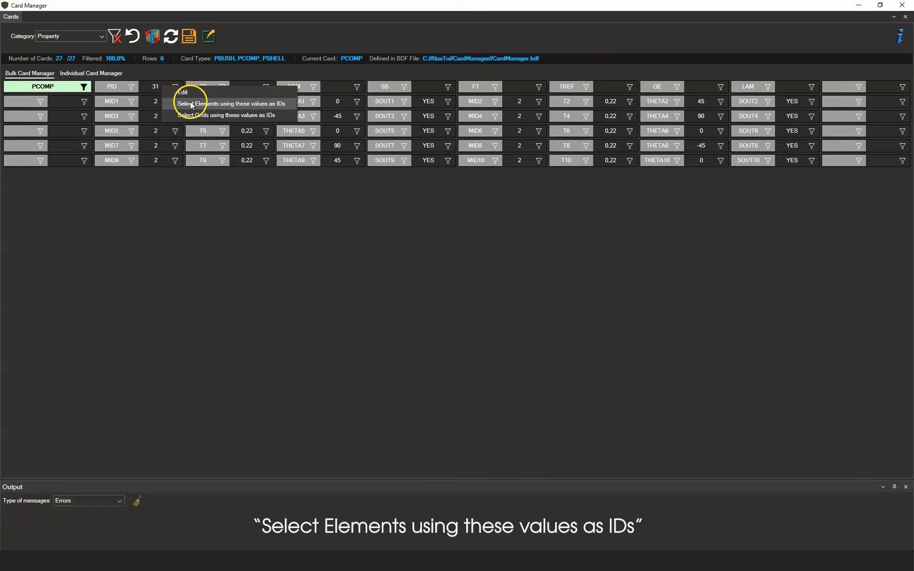
pyautogui.click(135, 251)
pyautogui.click(153, 38)
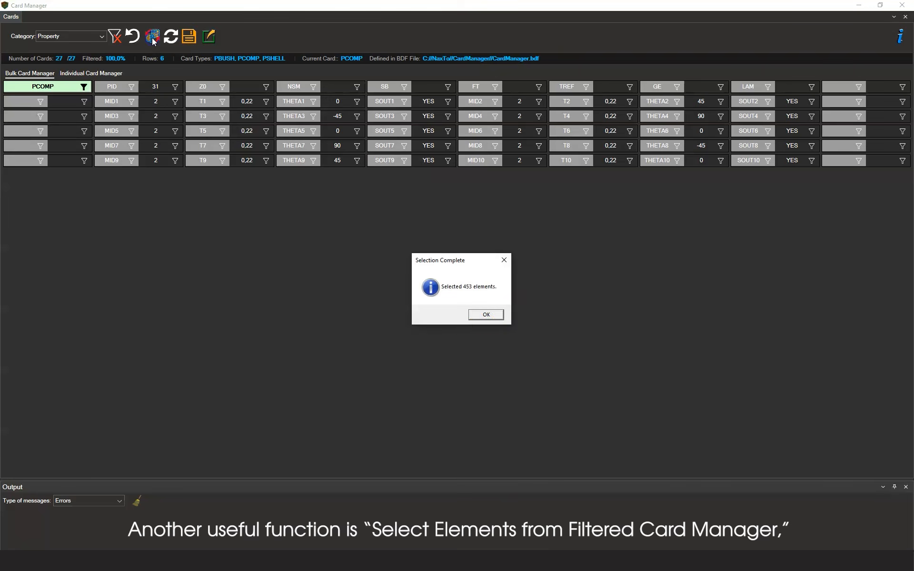
pyautogui.click(486, 314)
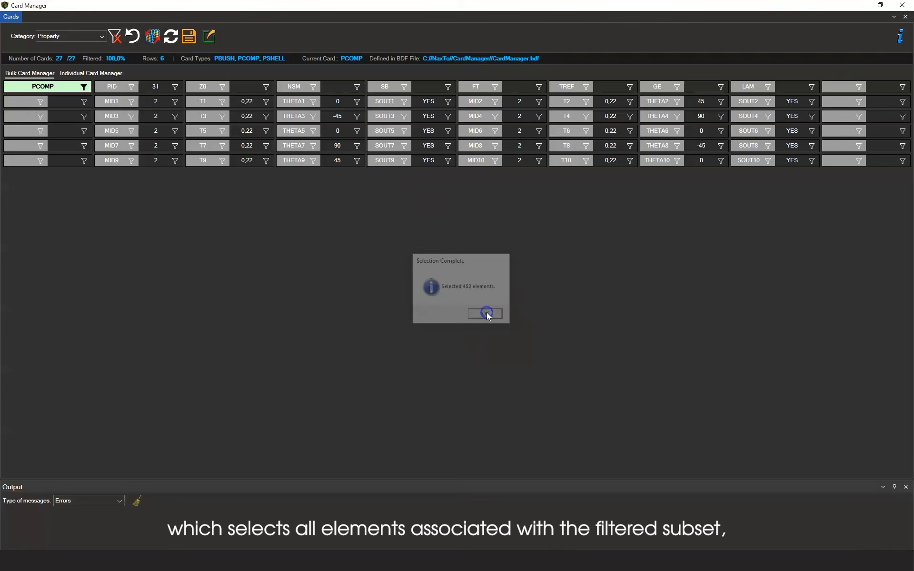
pyautogui.click(859, 6)
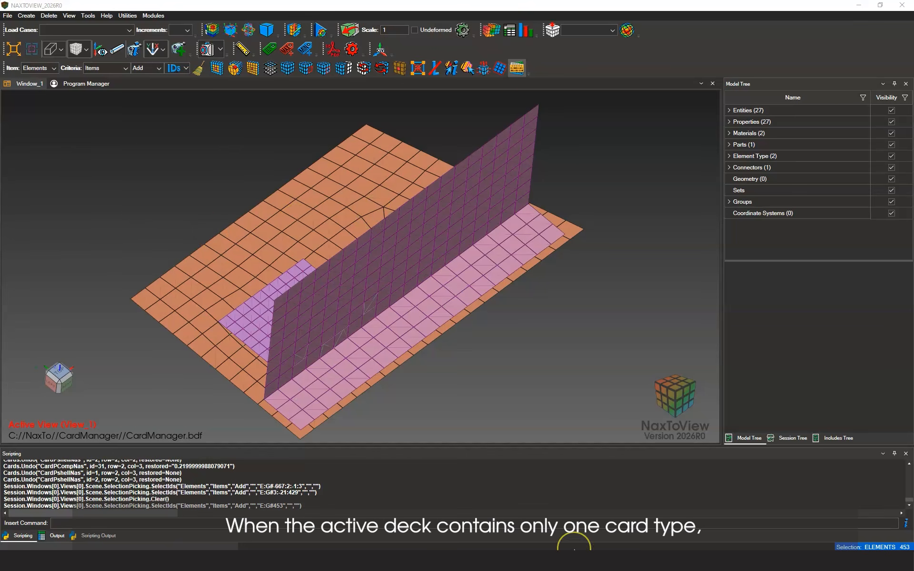
# - Return to the Card Manager and filter the property cards by card type PCOMP
pyautogui.click(565, 544)
pyautogui.click(76, 129)
pyautogui.click(83, 86)
pyautogui.click(106, 190)
pyautogui.press('Return')
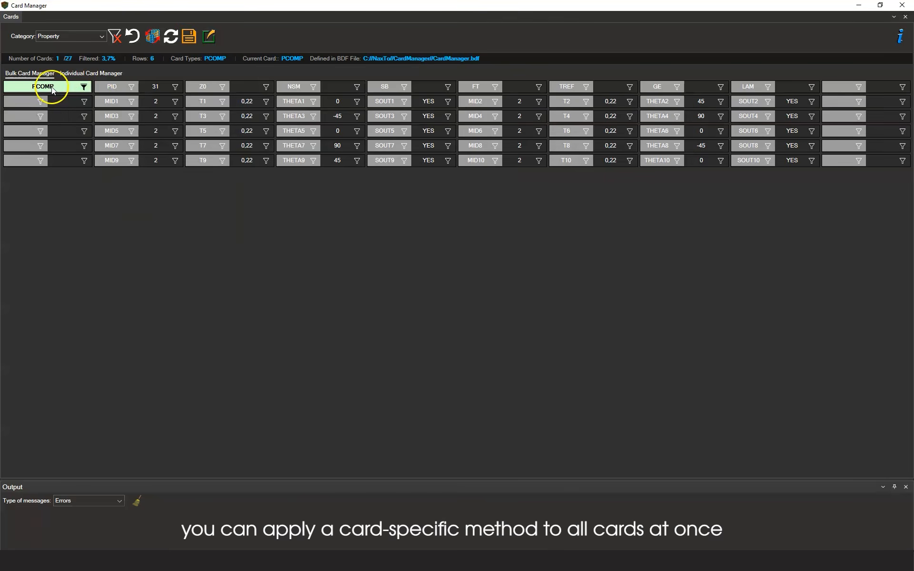
# - Switch to the Individual Card Manager and examine the property card type groups and the full table of the PSHELL card with PID 1
pyautogui.rightClick(53, 86)
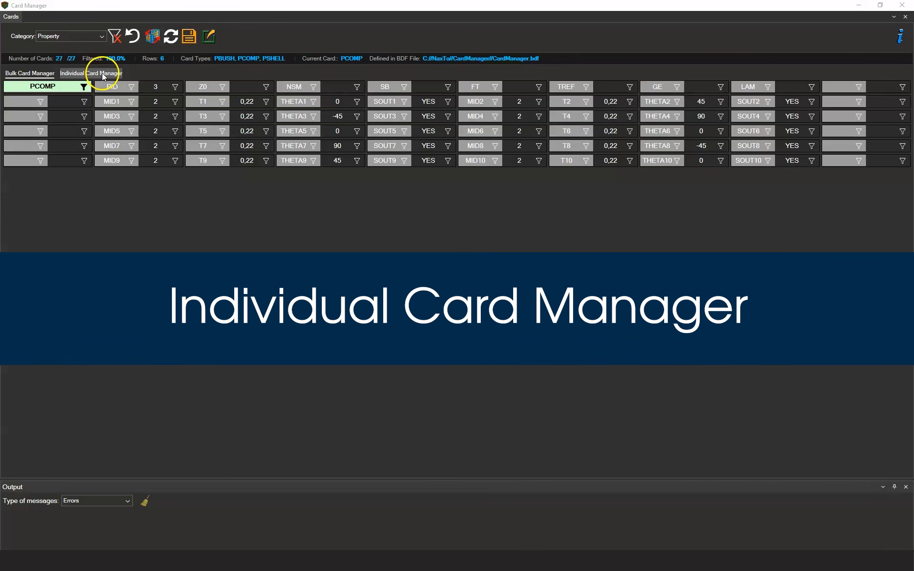
pyautogui.click(104, 74)
pyautogui.click(15, 87)
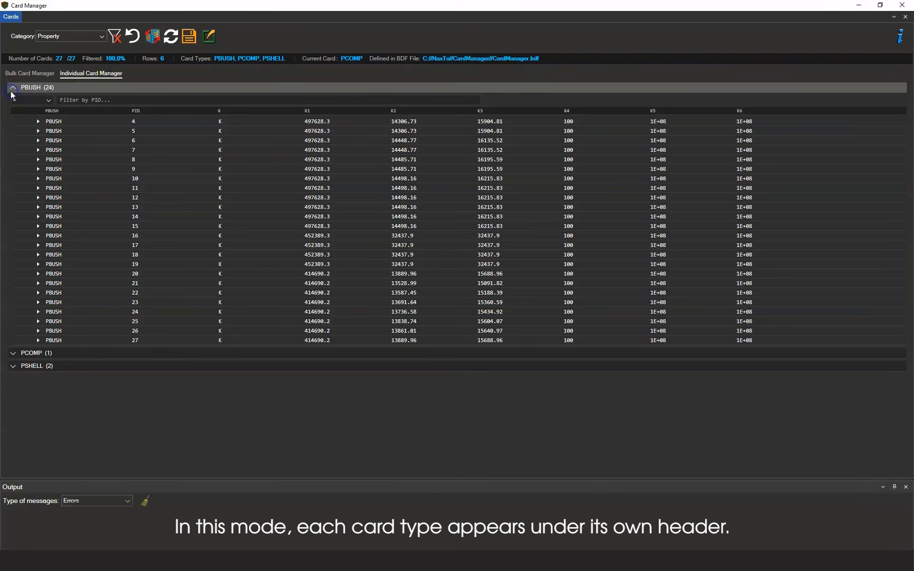
pyautogui.click(14, 87)
pyautogui.click(14, 100)
pyautogui.click(38, 134)
pyautogui.click(13, 114)
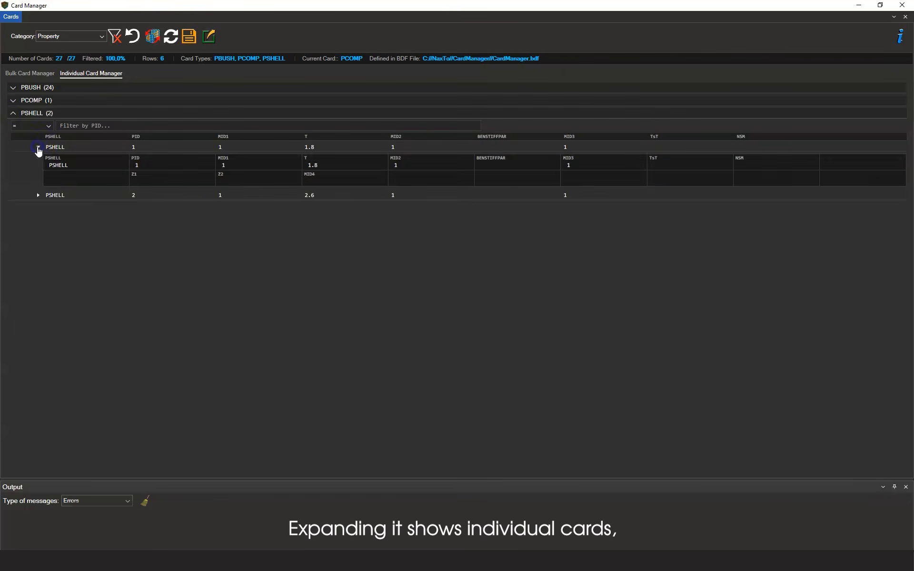
pyautogui.click(13, 113)
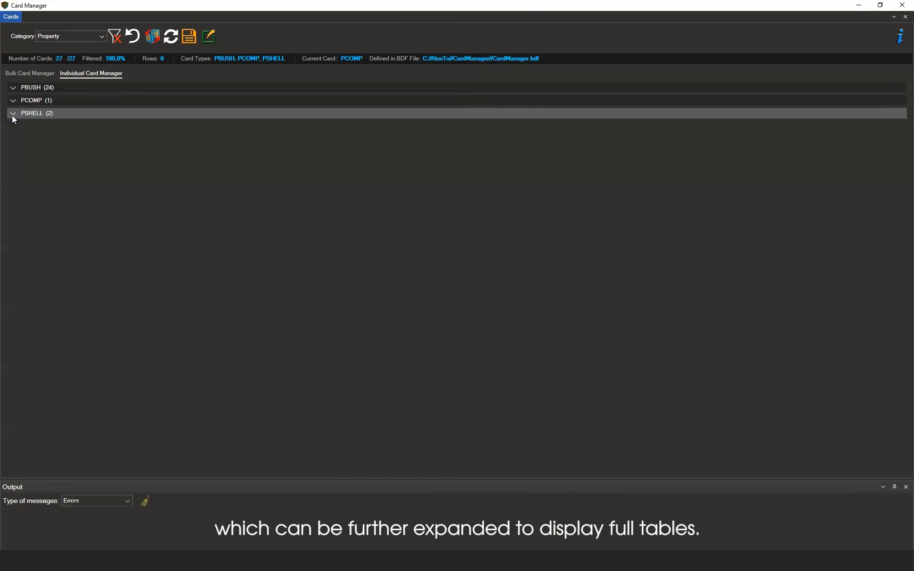
# - Create a new PBUSH card with PID 1 in CardManager.bdf, keeping the default card data and superelement ID 0
pyautogui.click(55, 88)
pyautogui.rightClick(57, 89)
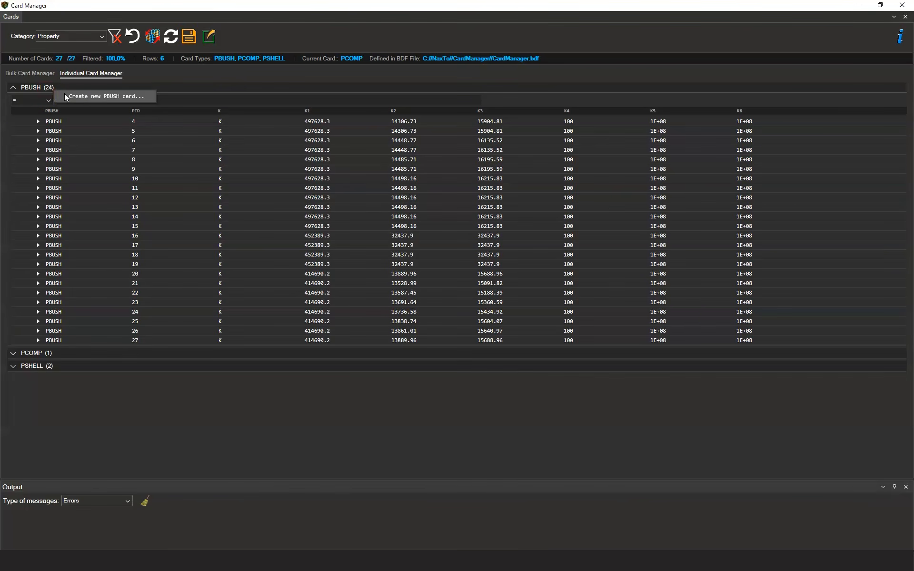
pyautogui.click(71, 96)
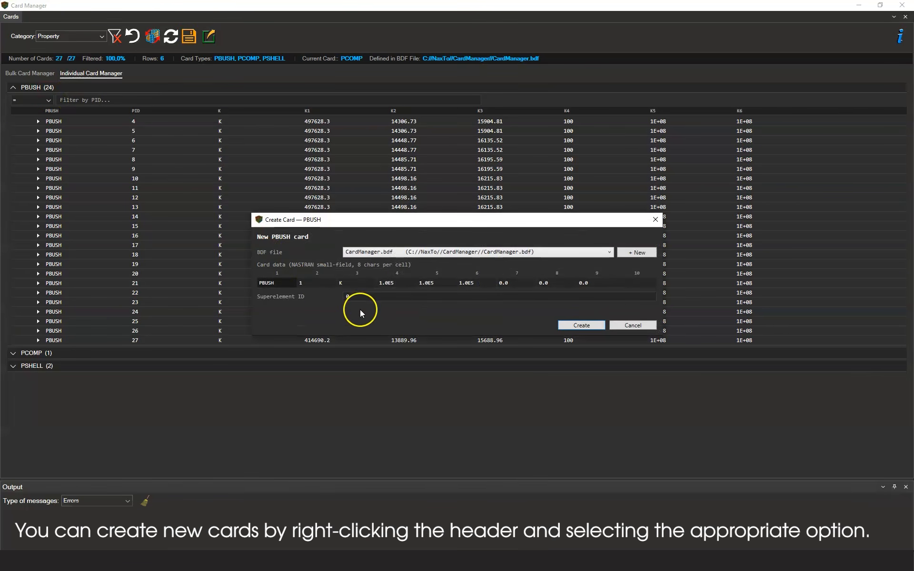
pyautogui.click(583, 325)
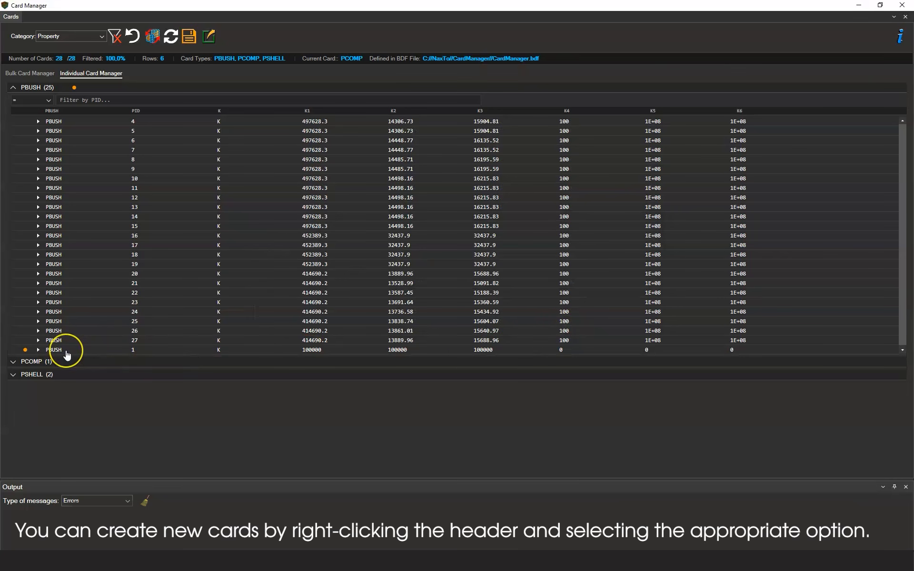
# - Expand the PBUSH card with PID 27 and set its PID to 30
pyautogui.doubleClick(132, 351)
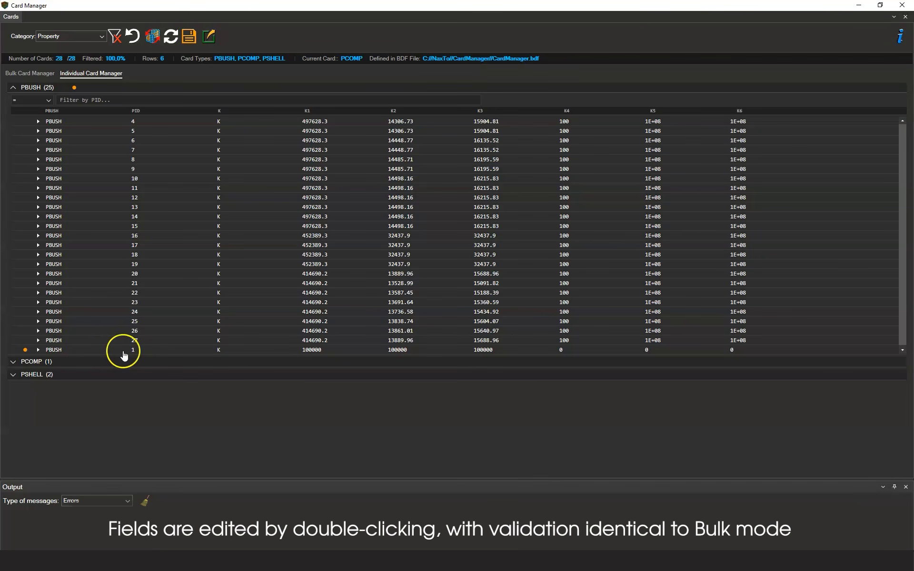
pyautogui.click(135, 342)
pyautogui.scroll(-1, 148, 341)
pyautogui.doubleClick(139, 335)
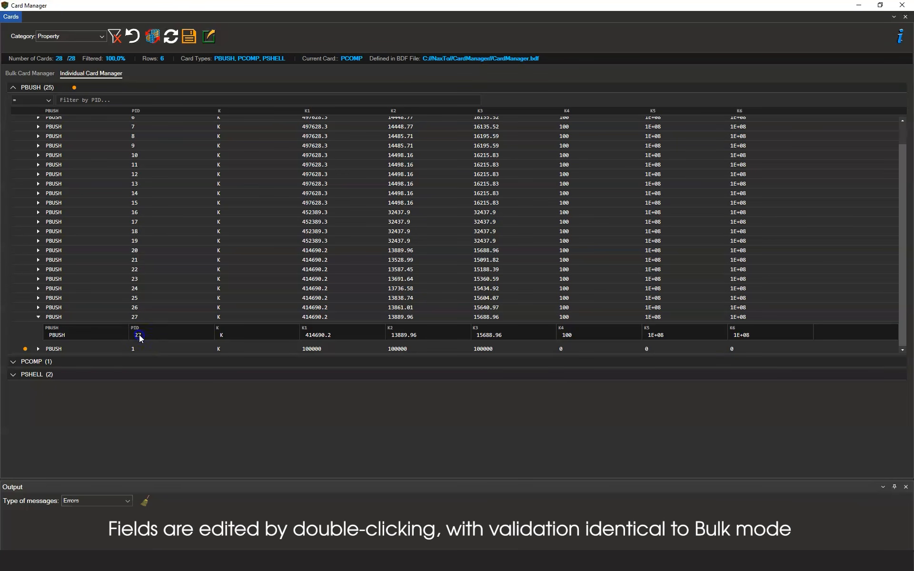
pyautogui.click(147, 335)
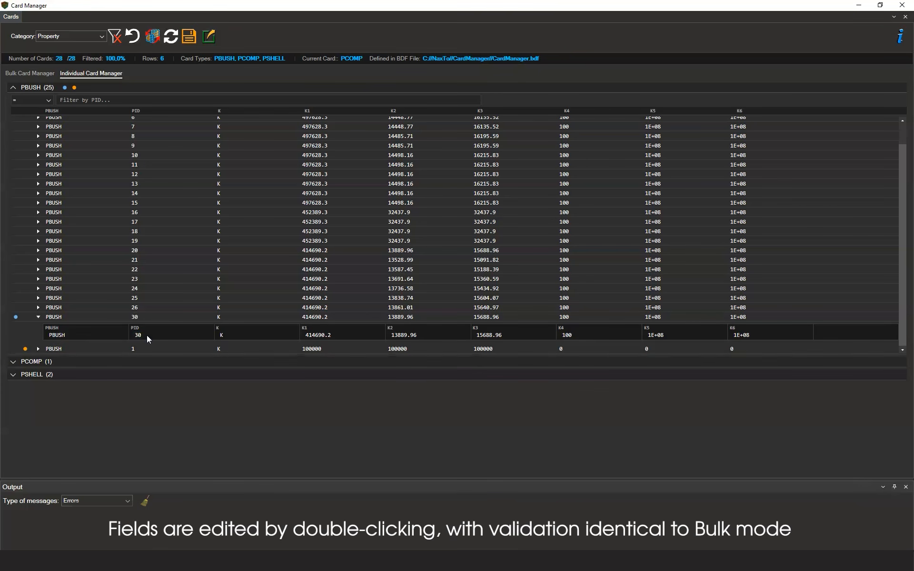
# - Delete the newly created PBUSH card with PID 1
pyautogui.click(45, 355)
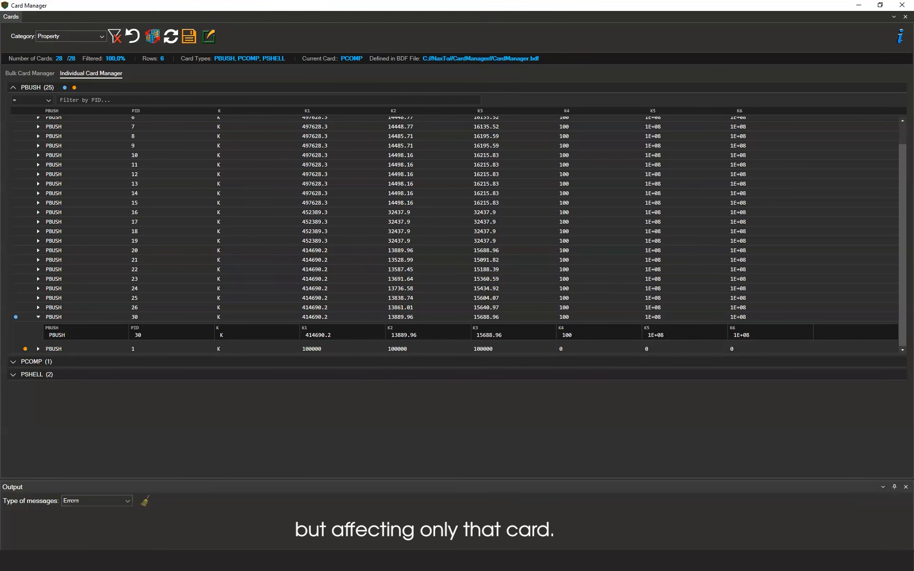
pyautogui.rightClick(48, 350)
pyautogui.click(86, 352)
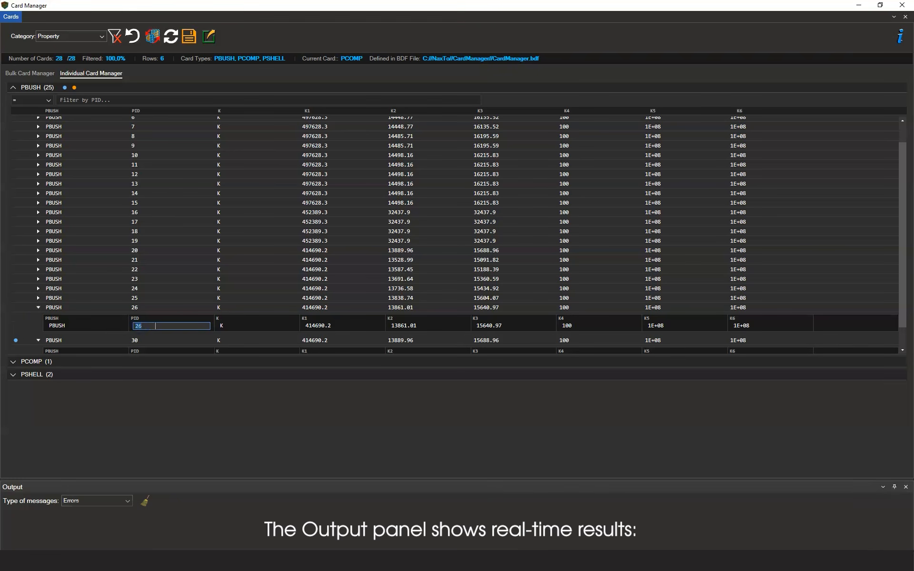
# - Try to set the PID of the PBUSH card with PID 26 to 25
pyautogui.write('25')
pyautogui.press('Return')
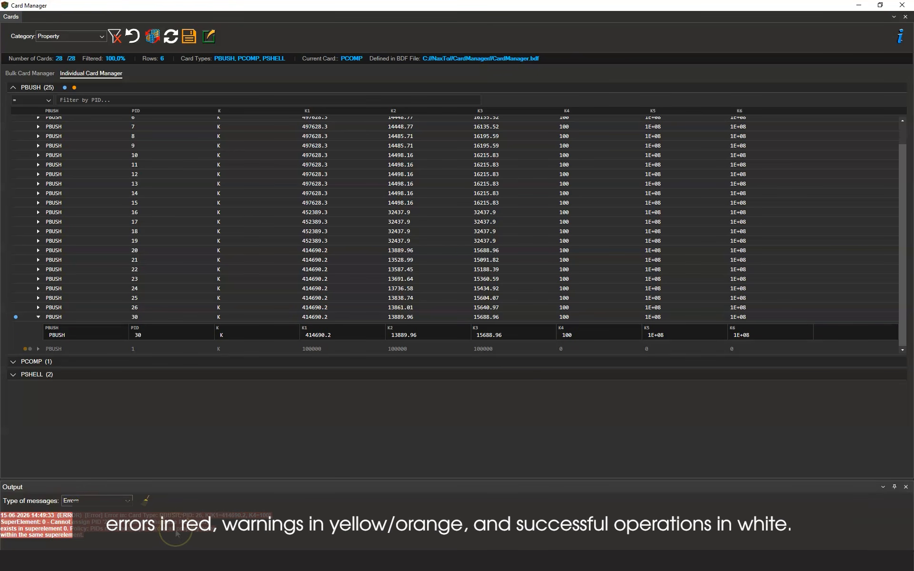
pyautogui.click(171, 507)
# - Set the output message filter to show warnings, success messages and errors
pyautogui.click(127, 502)
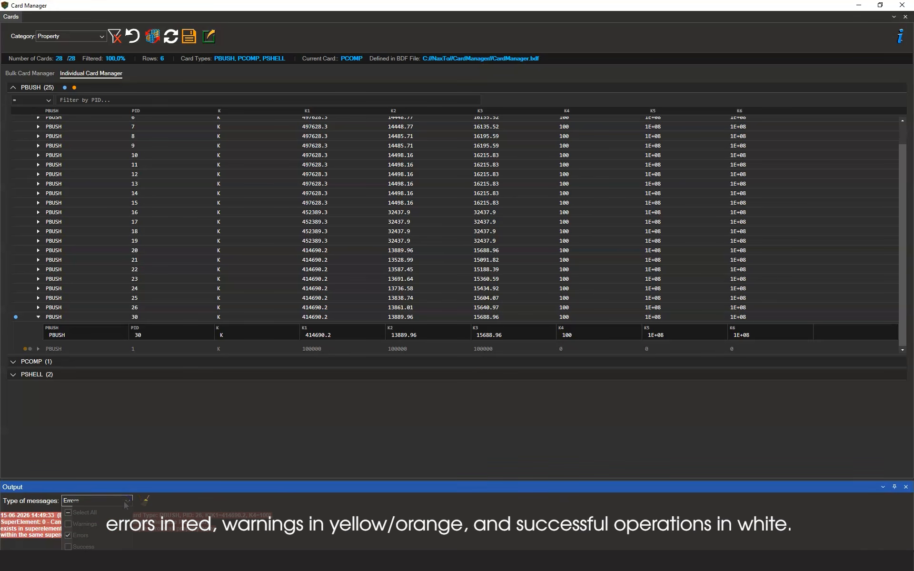
pyautogui.click(68, 523)
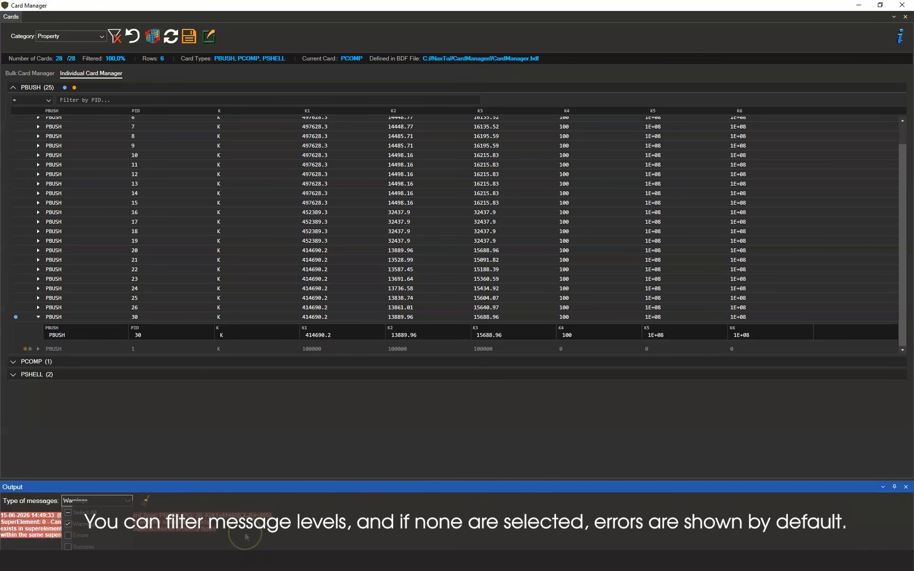
pyautogui.click(68, 547)
pyautogui.click(249, 532)
pyautogui.click(127, 502)
pyautogui.click(67, 535)
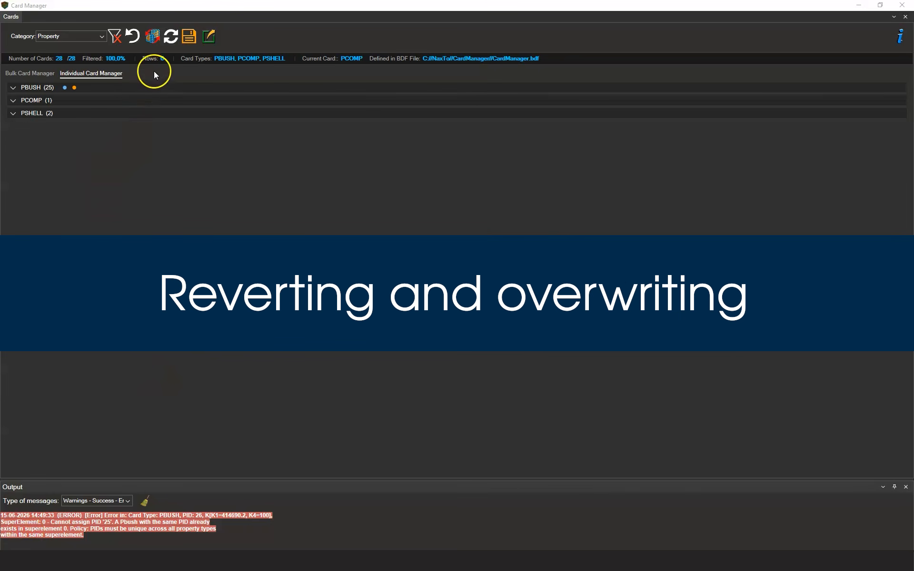
# - Revert all modifications to the model and reload the Property category cards
pyautogui.click(171, 36)
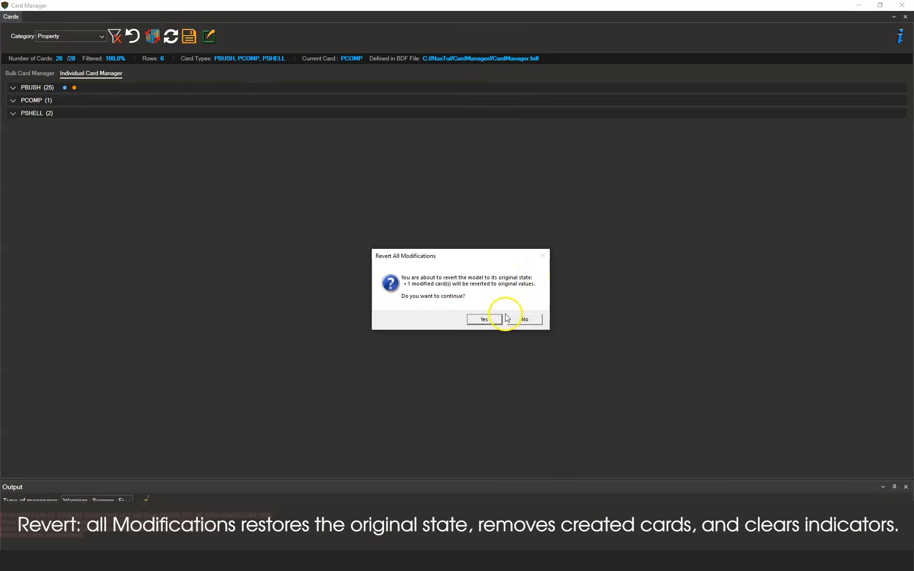
pyautogui.click(484, 319)
pyautogui.click(93, 37)
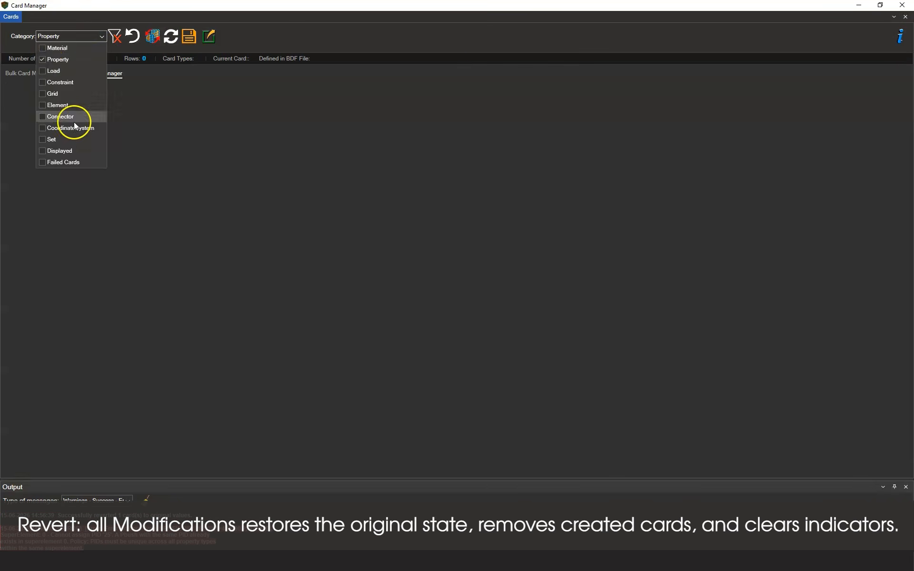
pyautogui.click(30, 125)
# - Examine the PBUSH, PCOMP and PSHELL groups after the revert, and check the cards in the Bulk Card Manager
pyautogui.click(14, 88)
pyautogui.click(13, 89)
pyautogui.click(13, 101)
pyautogui.click(14, 100)
pyautogui.click(13, 113)
pyautogui.click(13, 113)
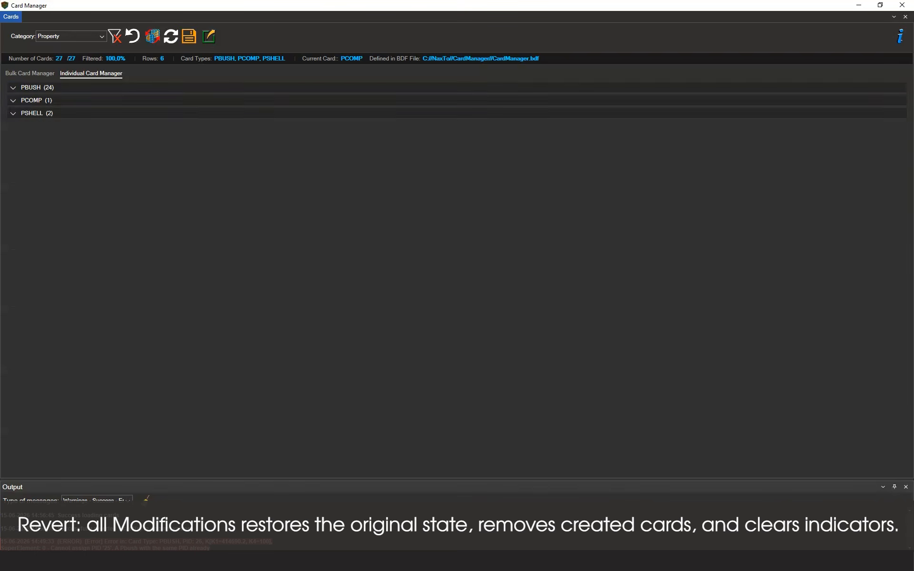
pyautogui.click(17, 74)
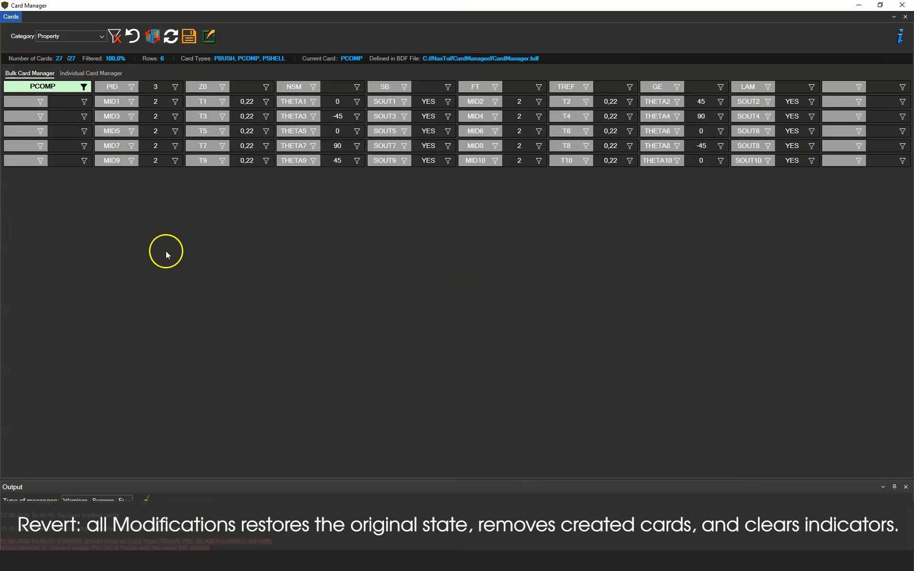
pyautogui.click(108, 74)
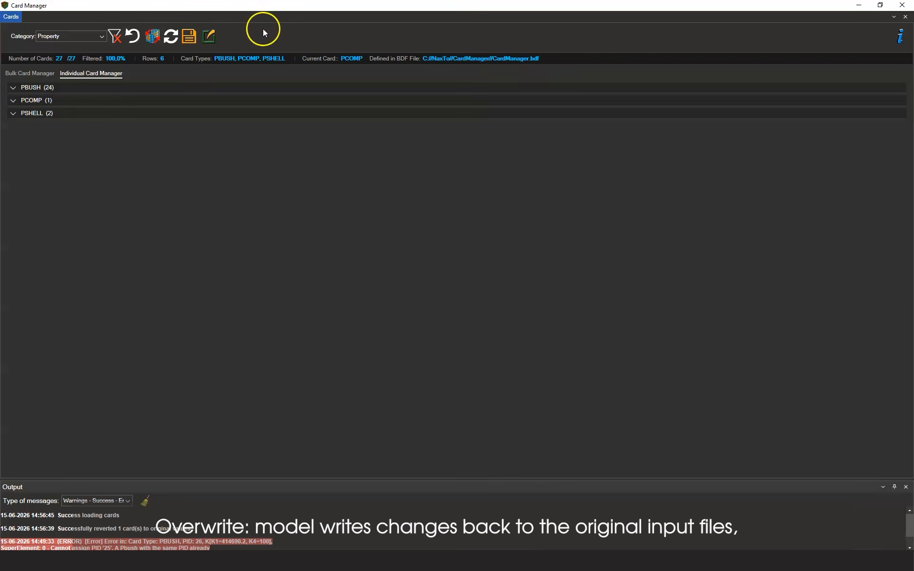
# - Try to overwrite the original model input files
pyautogui.click(190, 43)
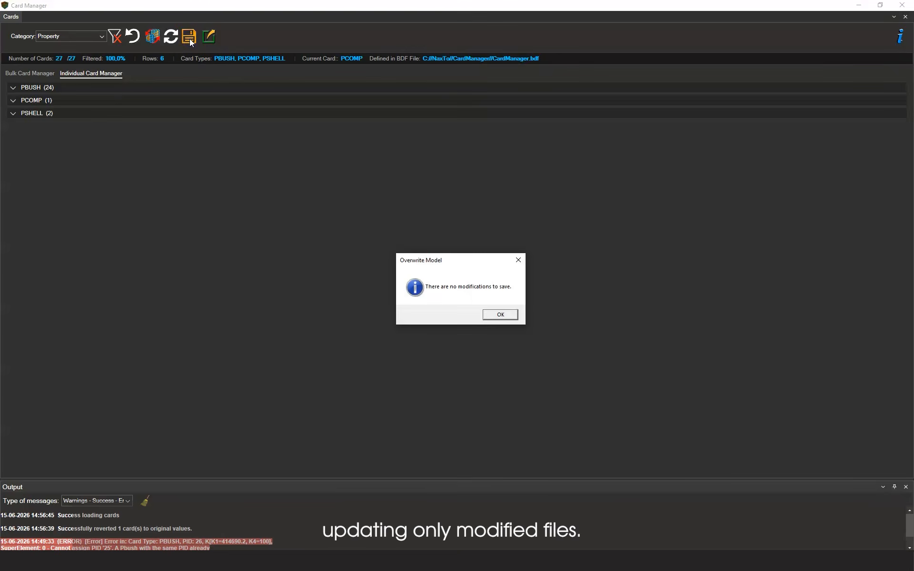
pyautogui.click(519, 260)
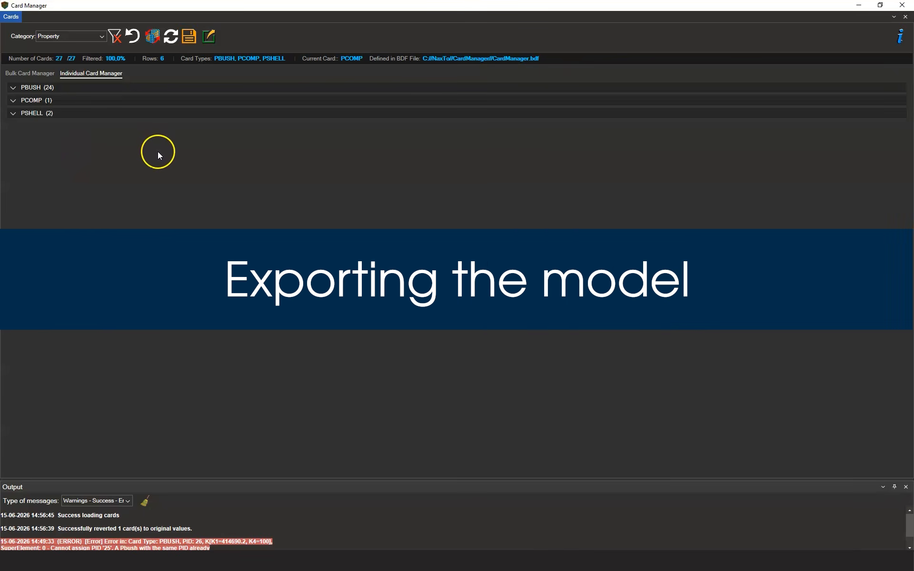
# - Configure the export with Includes set to Yes, Default format, all include sections, and Card Manager as the card list
pyautogui.click(210, 37)
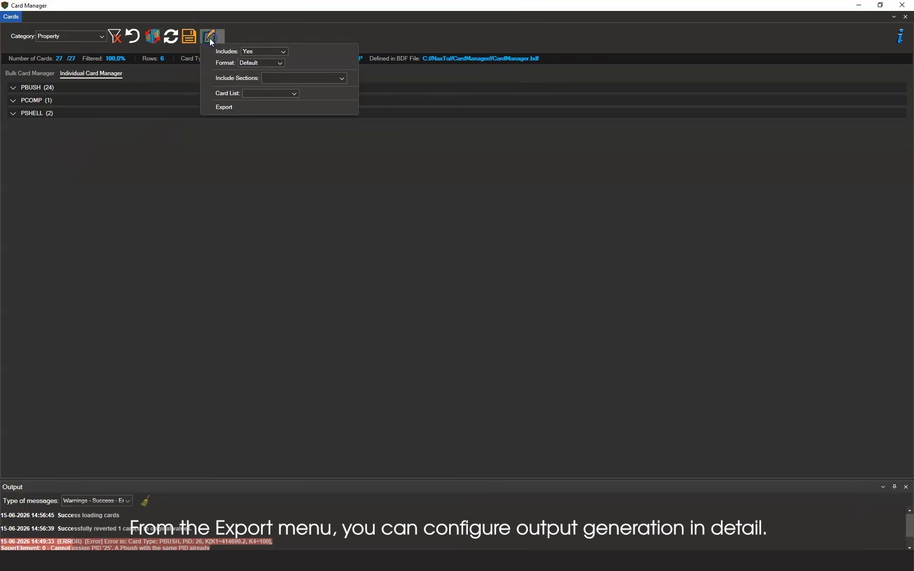
pyautogui.click(269, 52)
pyautogui.click(273, 51)
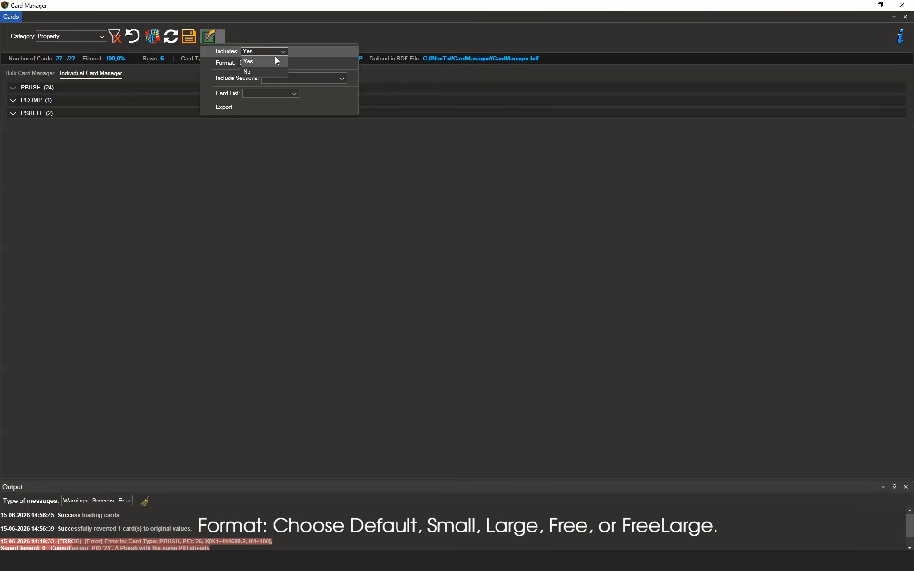
pyautogui.click(281, 62)
pyautogui.click(282, 64)
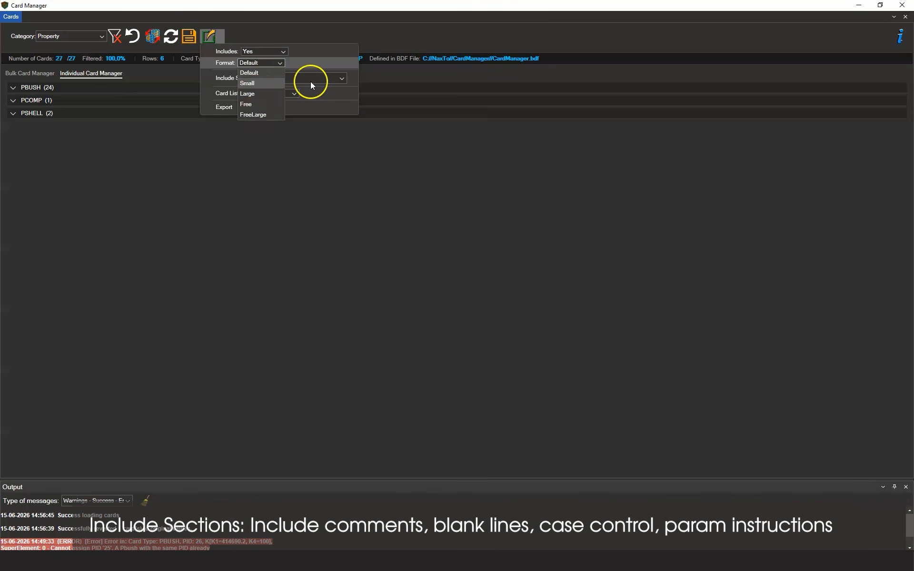
pyautogui.click(328, 79)
pyautogui.click(336, 79)
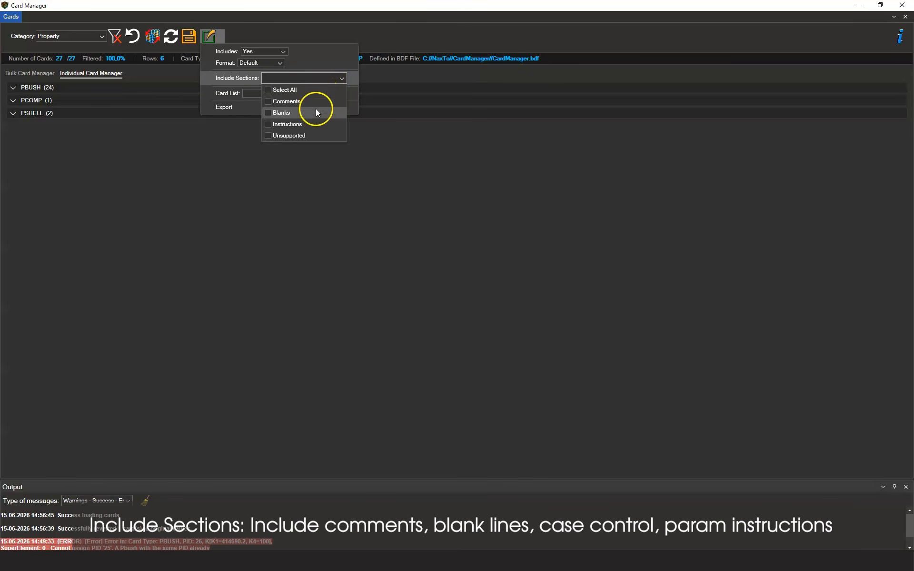
pyautogui.click(268, 90)
pyautogui.click(221, 81)
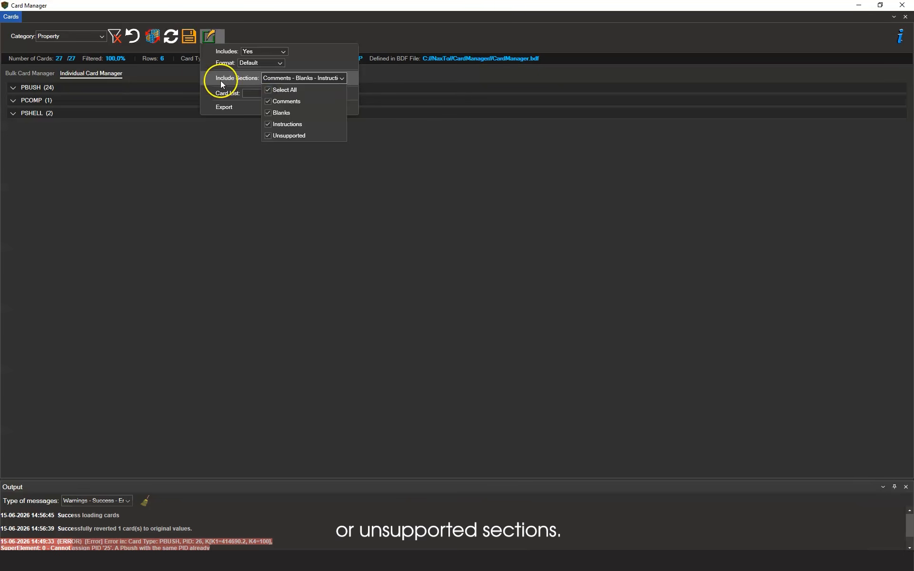
pyautogui.click(294, 94)
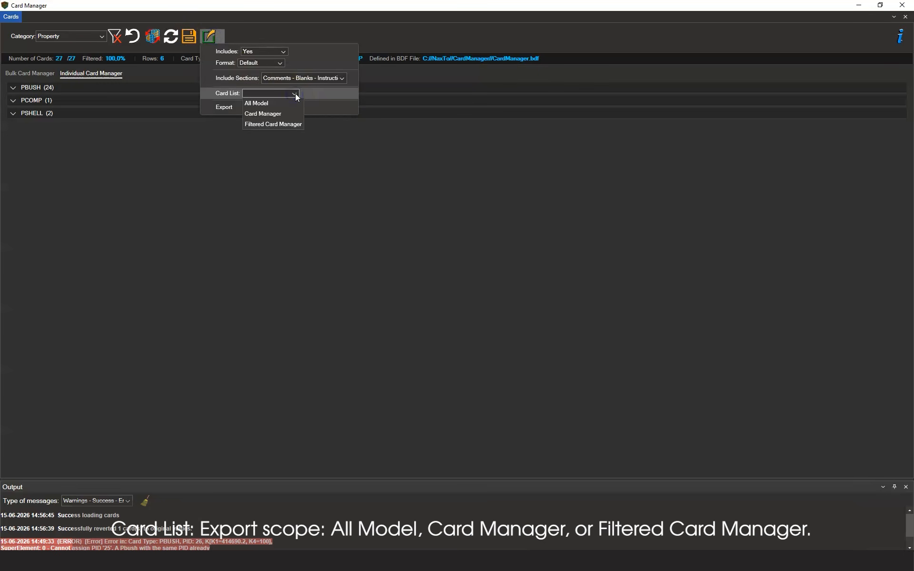
pyautogui.click(256, 114)
# - Start the export and choose the CardManager folder inside NaxTo as the destination
pyautogui.click(217, 109)
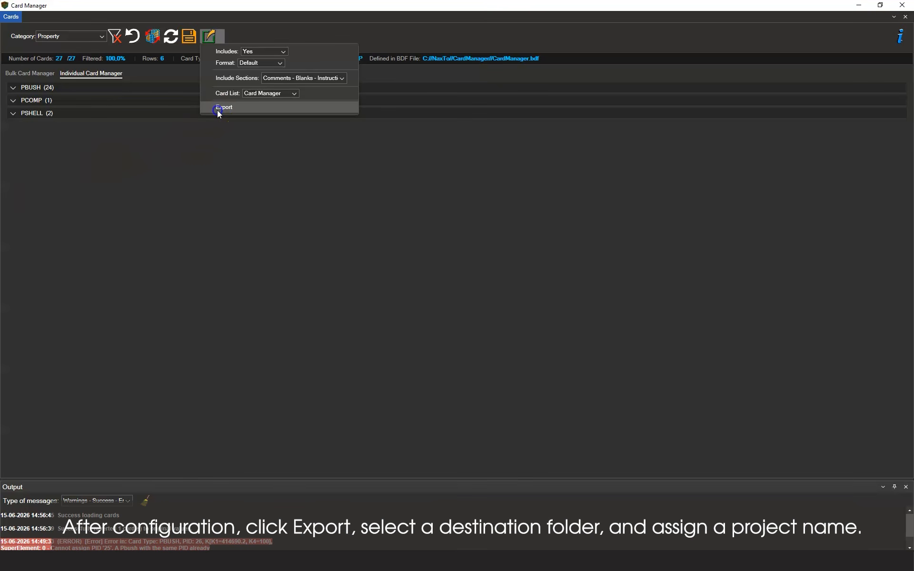
pyautogui.click(431, 275)
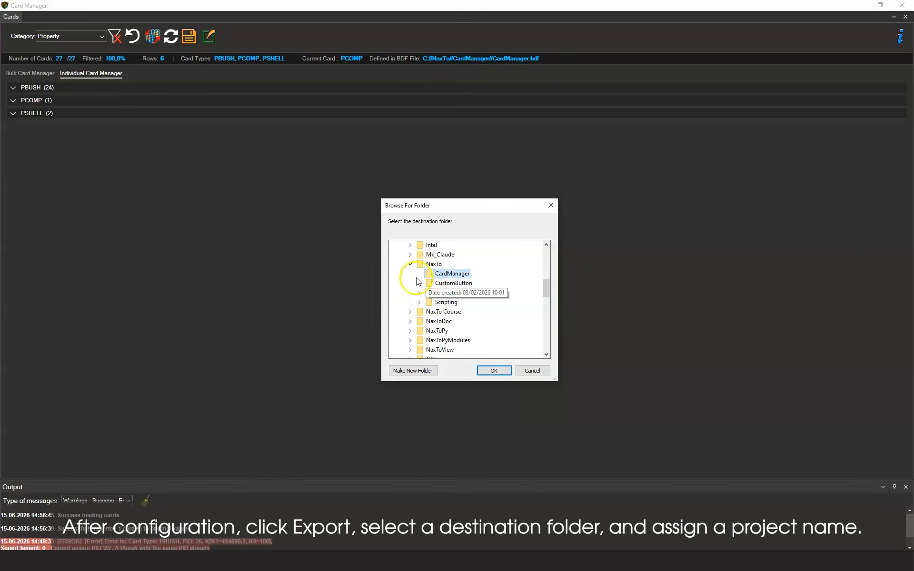
pyautogui.click(484, 370)
# - Name the export folder CardManagerExample and confirm the export
pyautogui.click(427, 301)
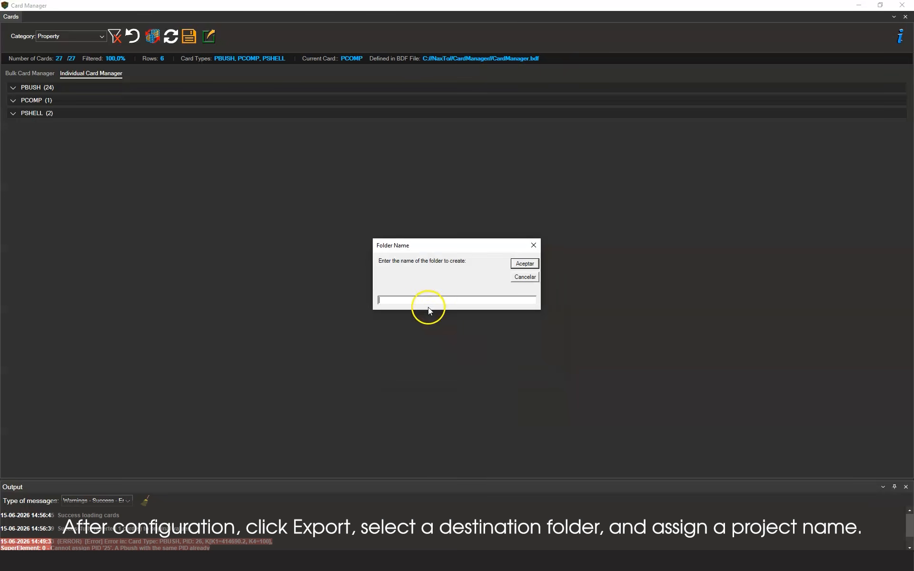
pyautogui.write('c')
pyautogui.press('capslock')
pyautogui.write('AR')
pyautogui.press('BackSpace')
pyautogui.press('BackSpace')
pyautogui.press('BackSpace')
pyautogui.write('C')
pyautogui.press('capslock')
pyautogui.write('ard')
pyautogui.press('capslock')
pyautogui.write('M')
pyautogui.press('capslock')
pyautogui.write('anager')
pyautogui.press('capslock')
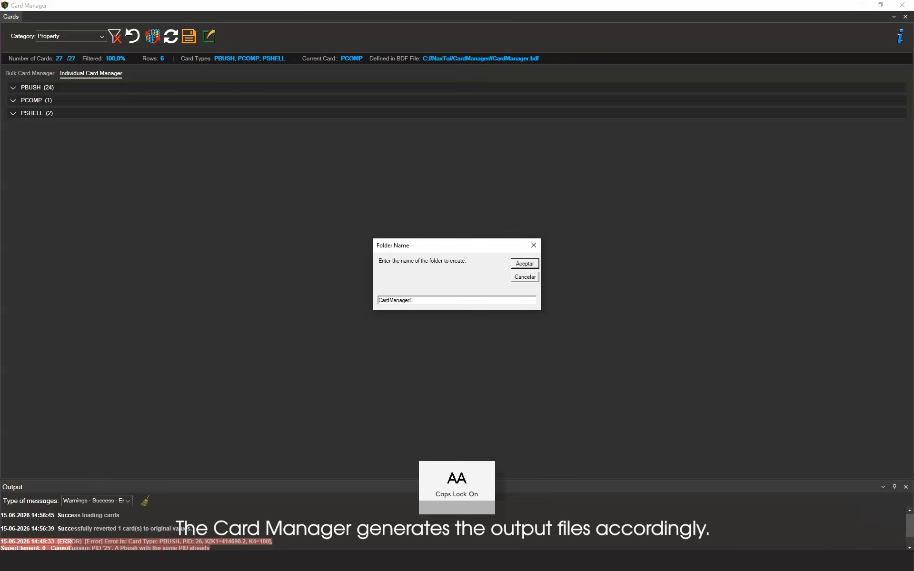
pyautogui.write('E')
pyautogui.press('capslock')
pyautogui.write('xample')
pyautogui.click(529, 263)
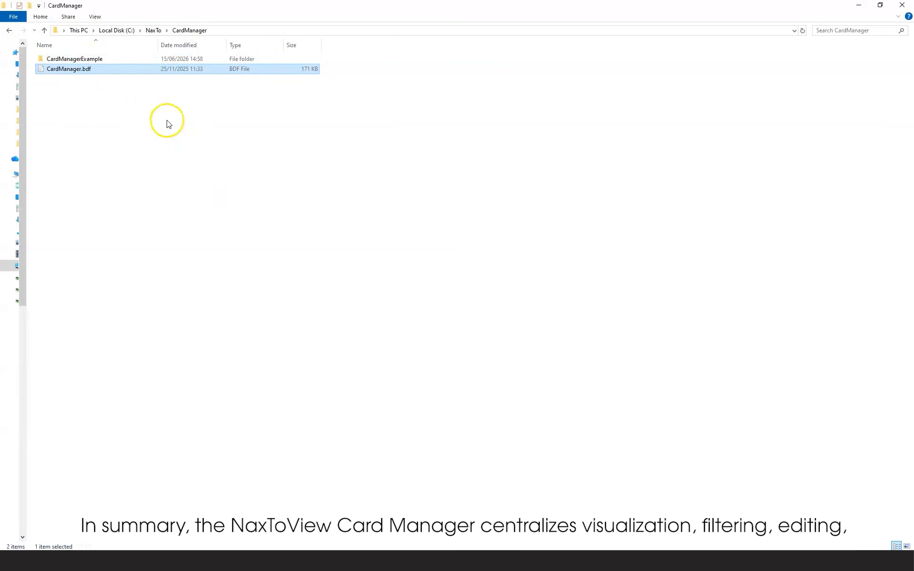
# - Open the exported CardManagerExample folder in File Explorer
pyautogui.click(97, 59)
pyautogui.doubleClick(97, 59)
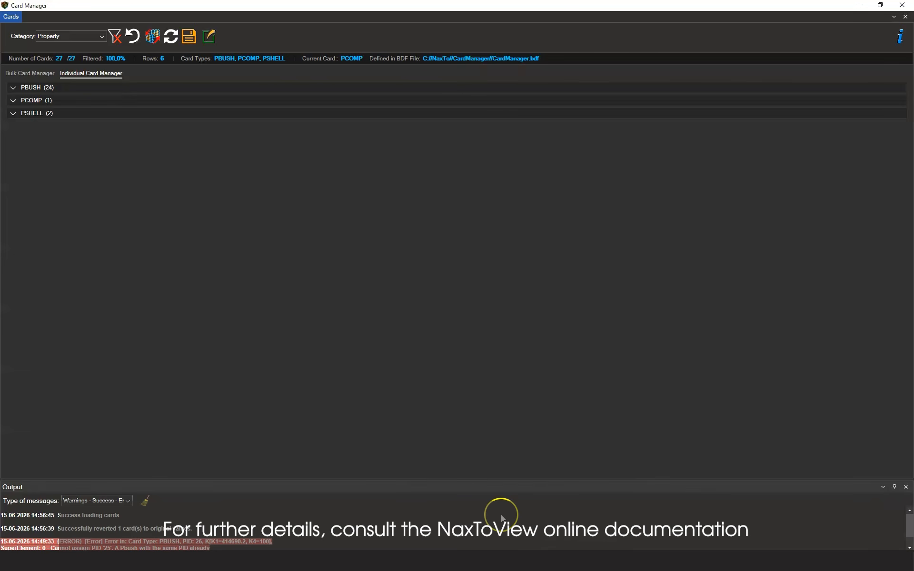
# - Close the Card Manager and return to the 3D model view in NaxToView
pyautogui.click(902, 5)
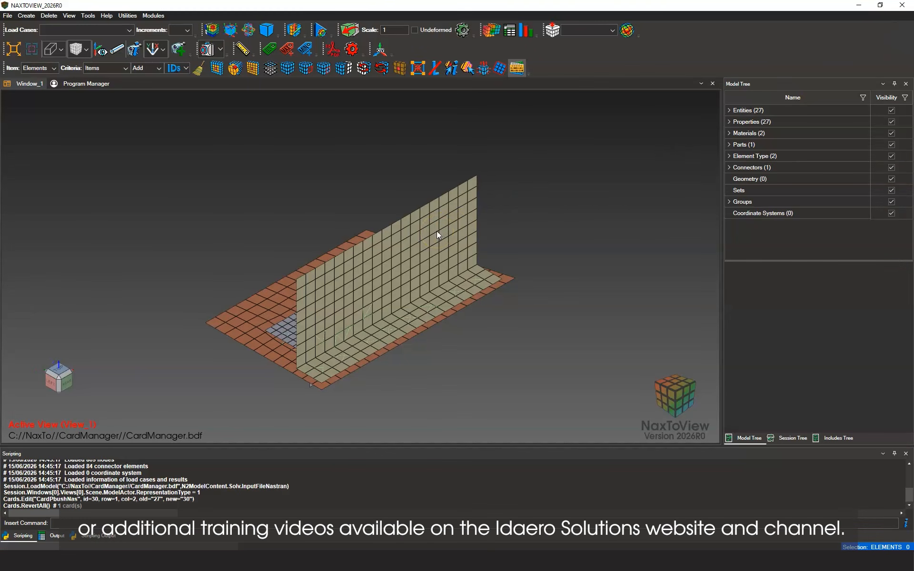
pyautogui.scroll(-6, 437, 234)
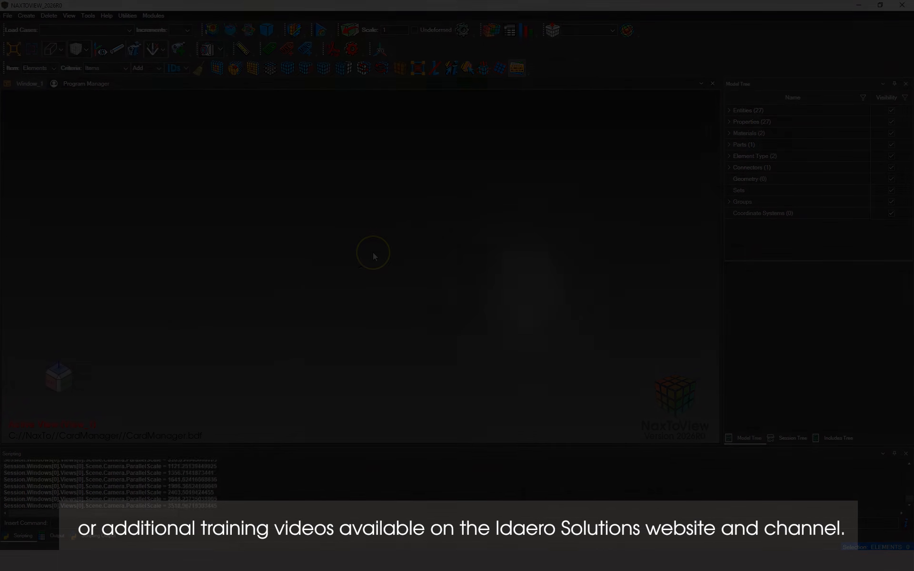